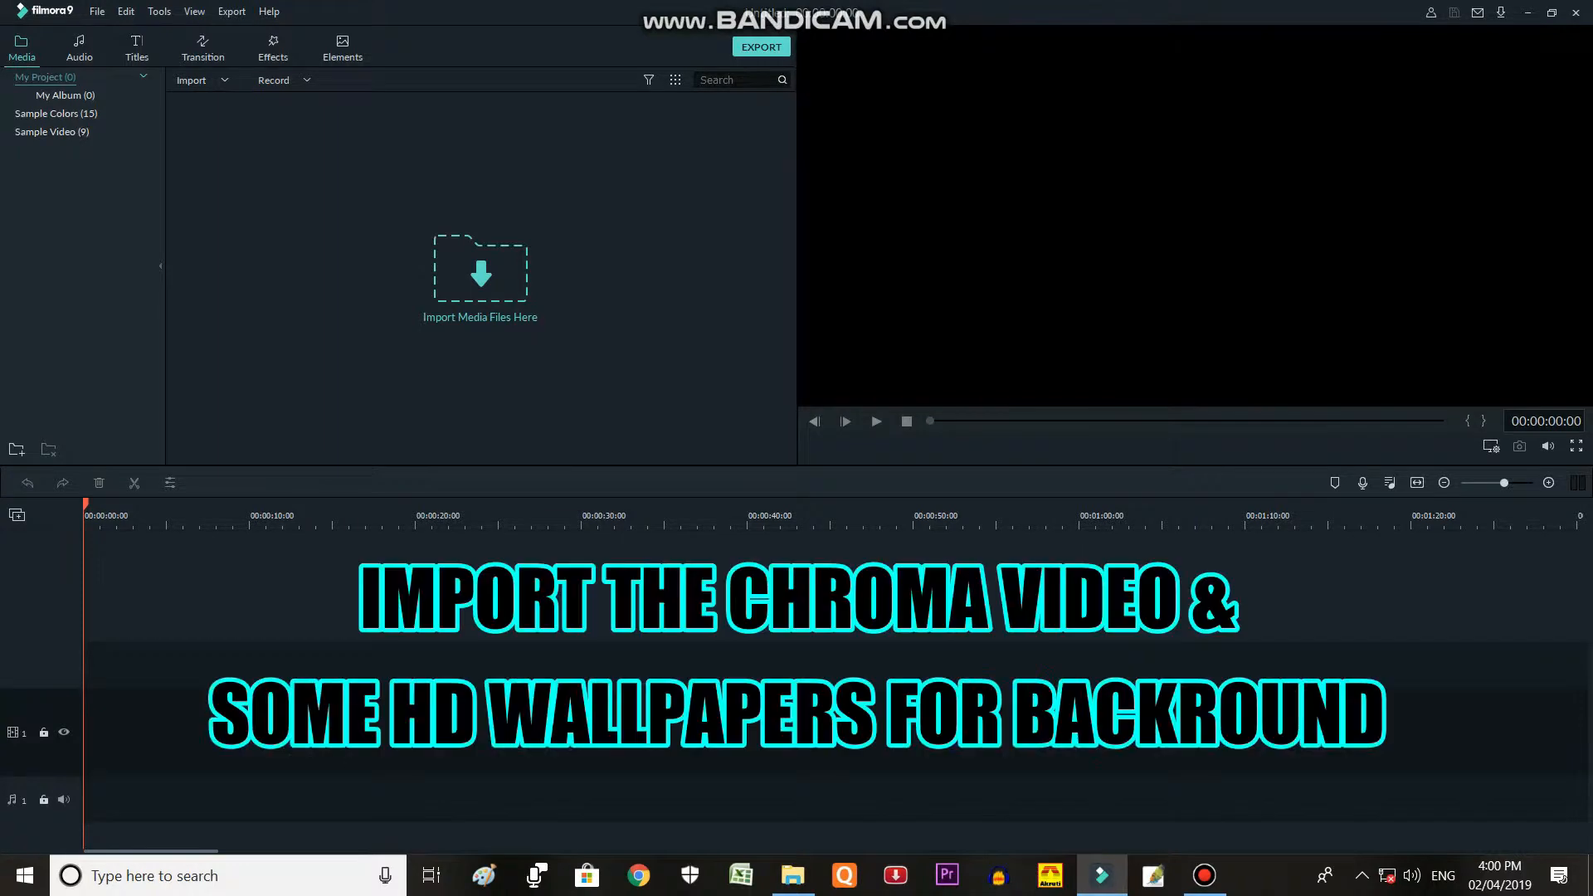
# Import the green-screen video MVI_8173 from the 2019-03 folder inside Canon EOS 200D on drive D.
pyautogui.click(201, 80)
pyautogui.click(227, 102)
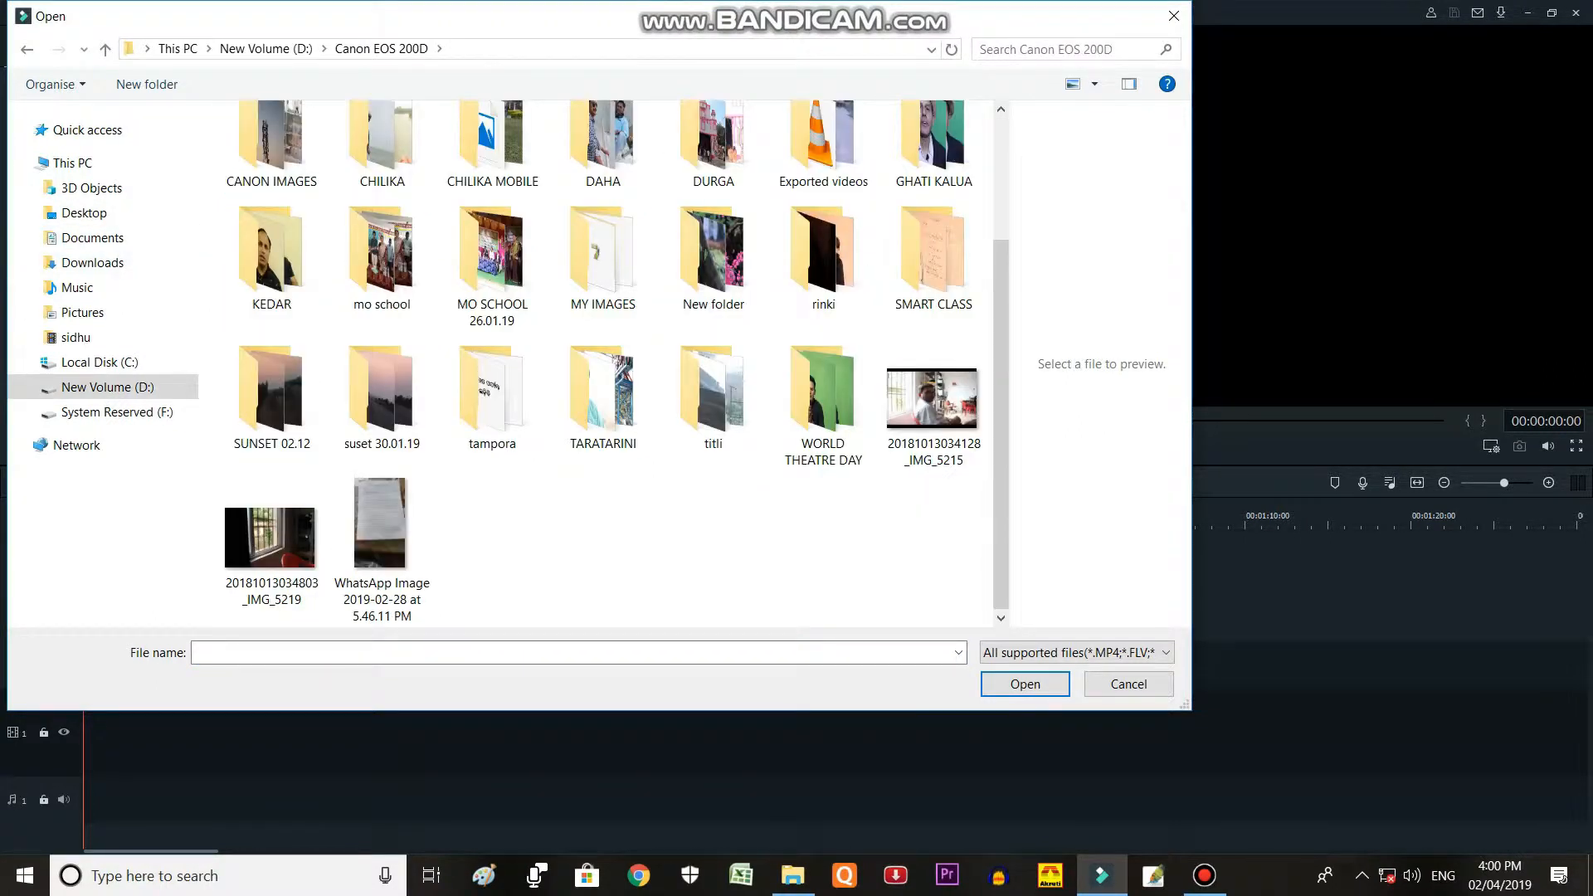
pyautogui.scroll(3, 603, 567)
pyautogui.click(382, 169)
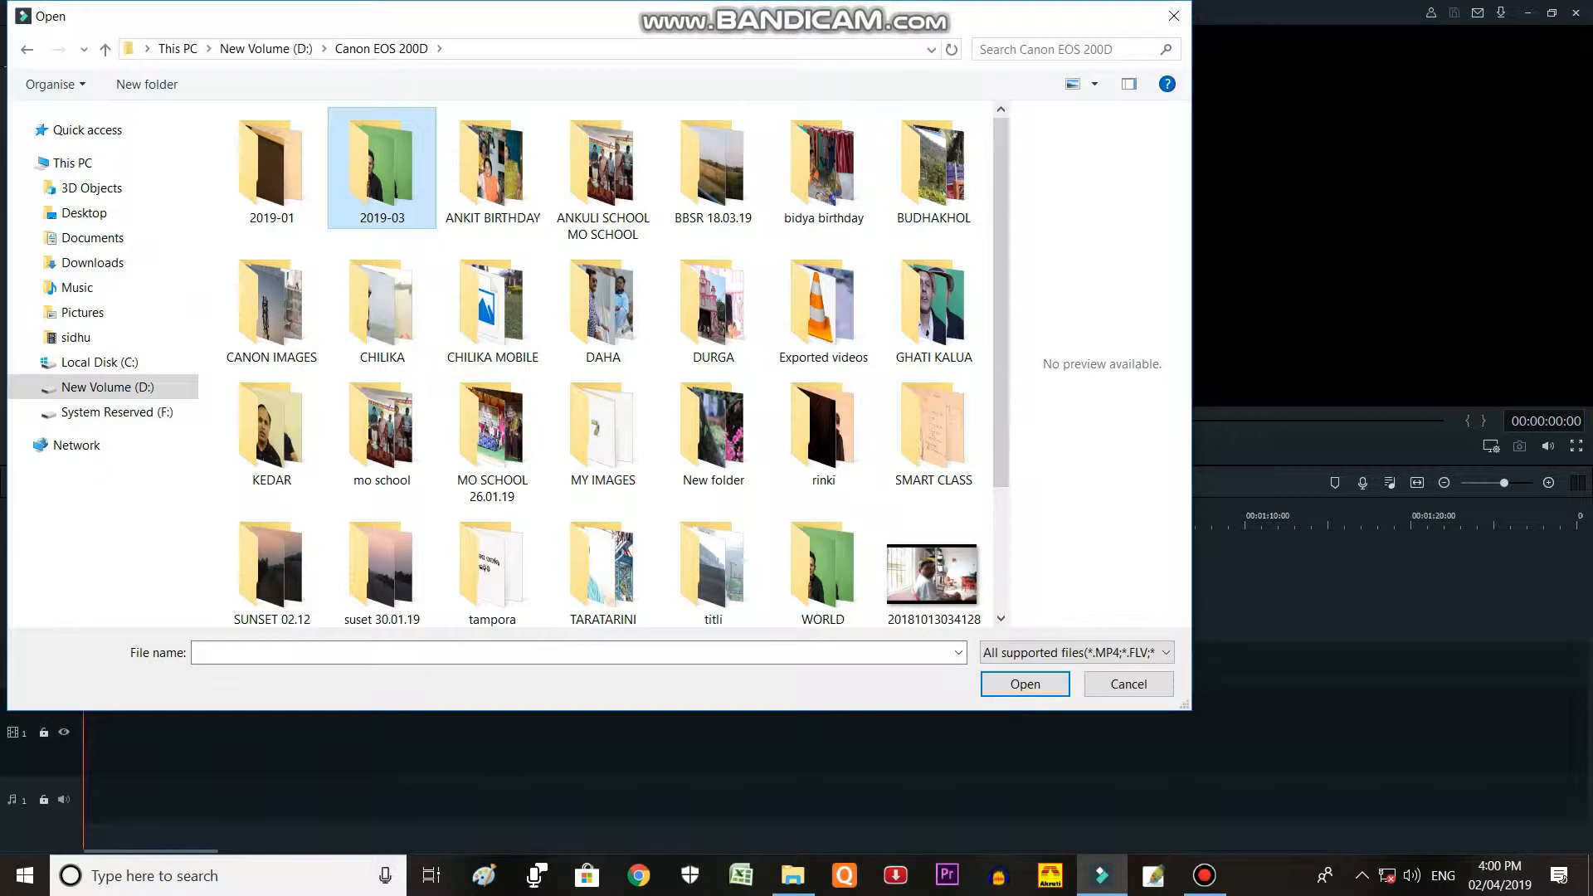
pyautogui.doubleClick(382, 169)
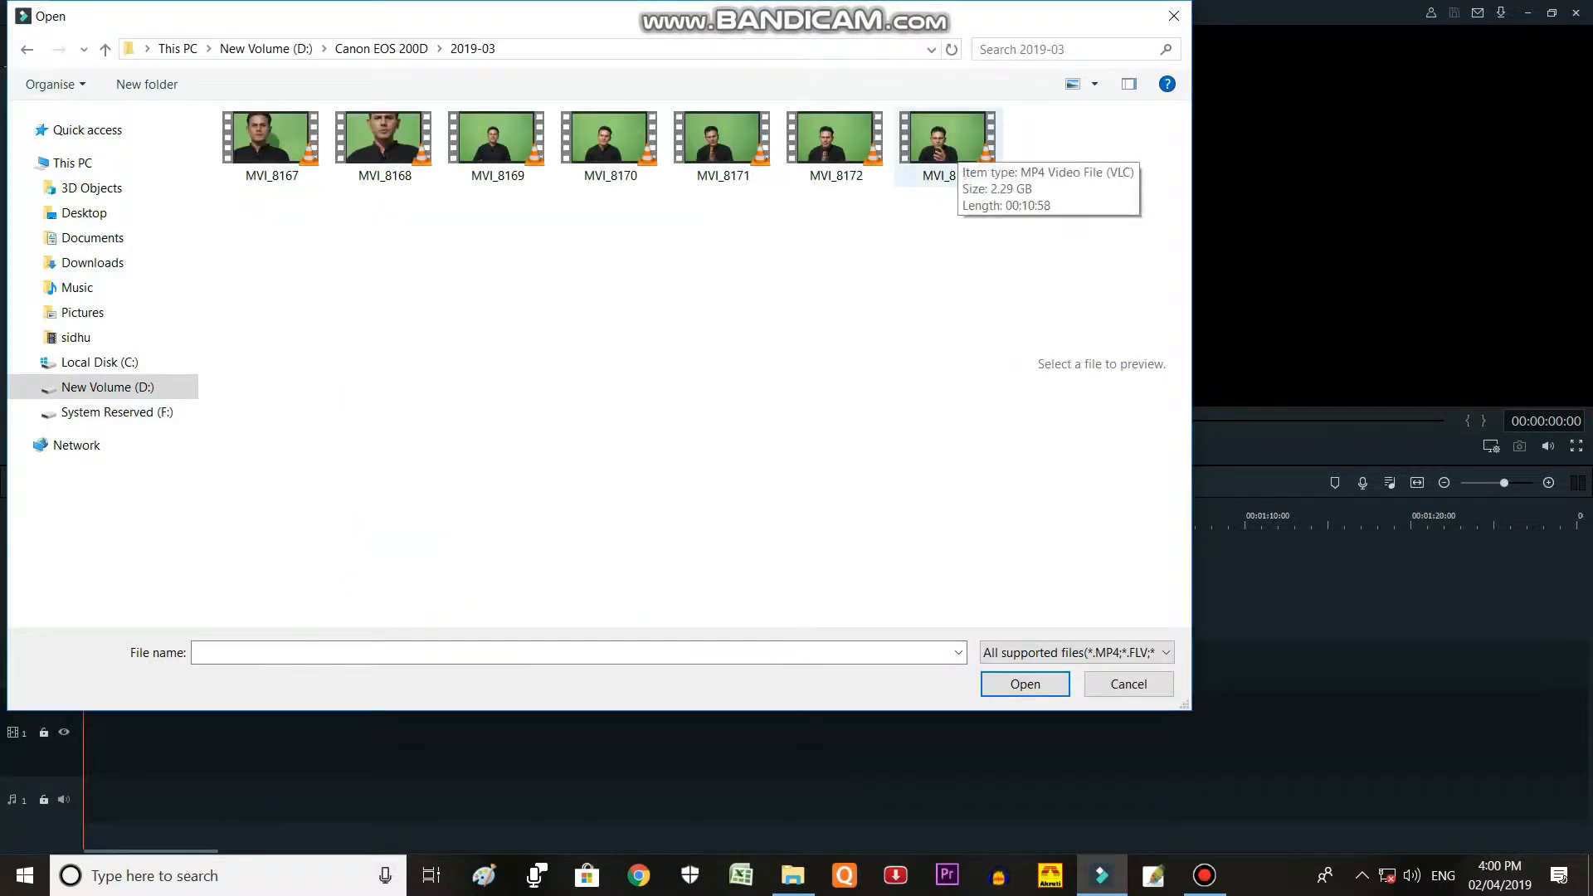
pyautogui.click(948, 148)
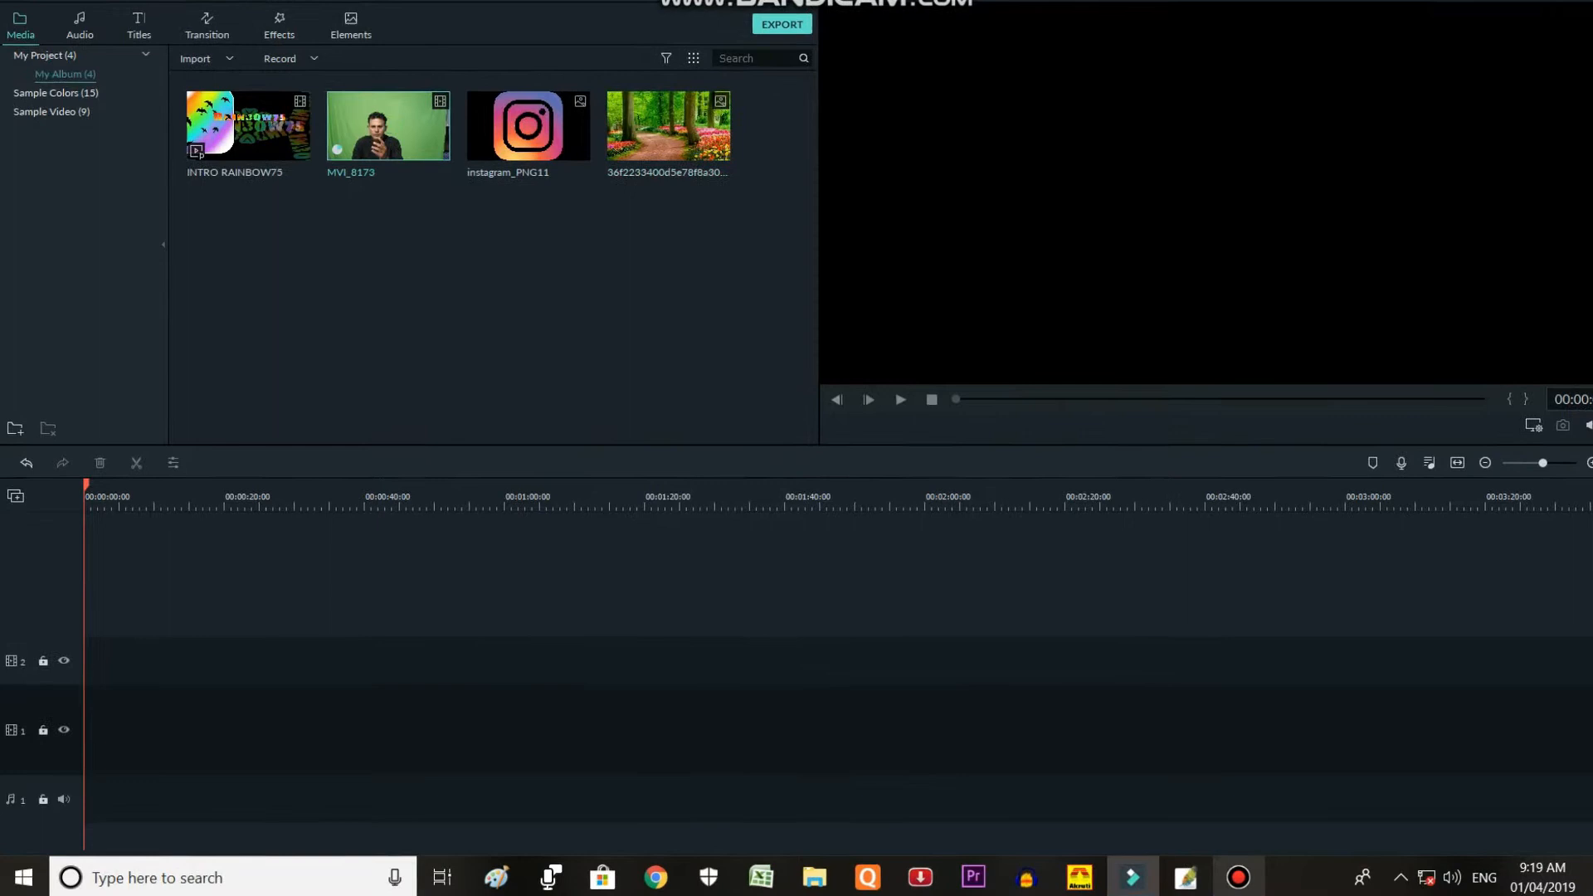
# Place MVI_8173 at the start of track 2 and the forest wallpaper at the start of track 1.
pyautogui.moveTo(392, 118); pyautogui.dragTo(85, 659)
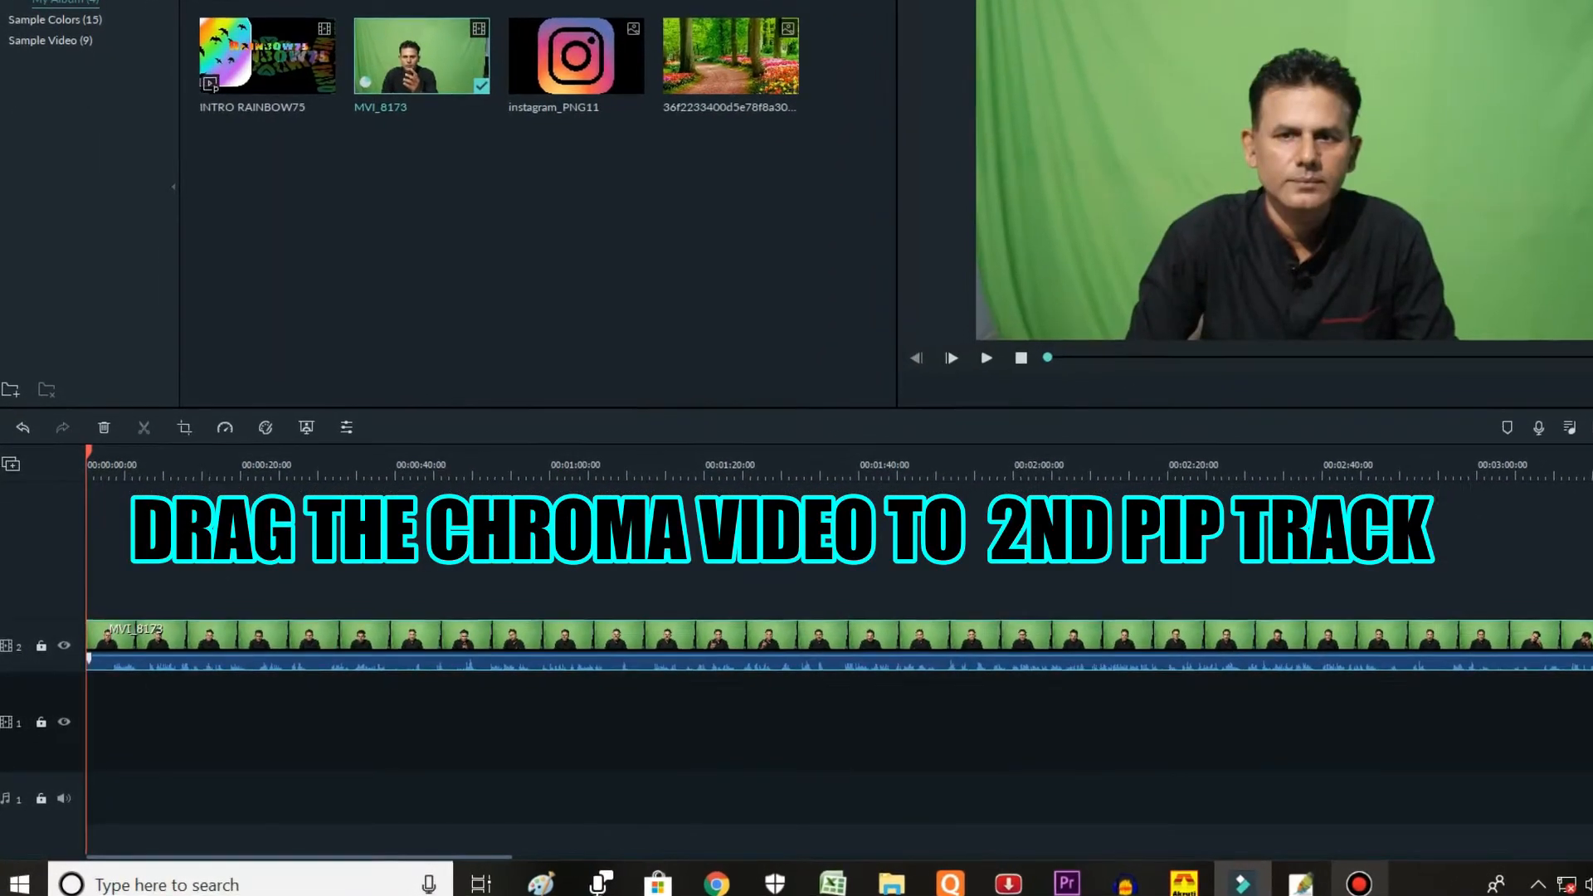
pyautogui.moveTo(103, 447); pyautogui.dragTo(515, 447)
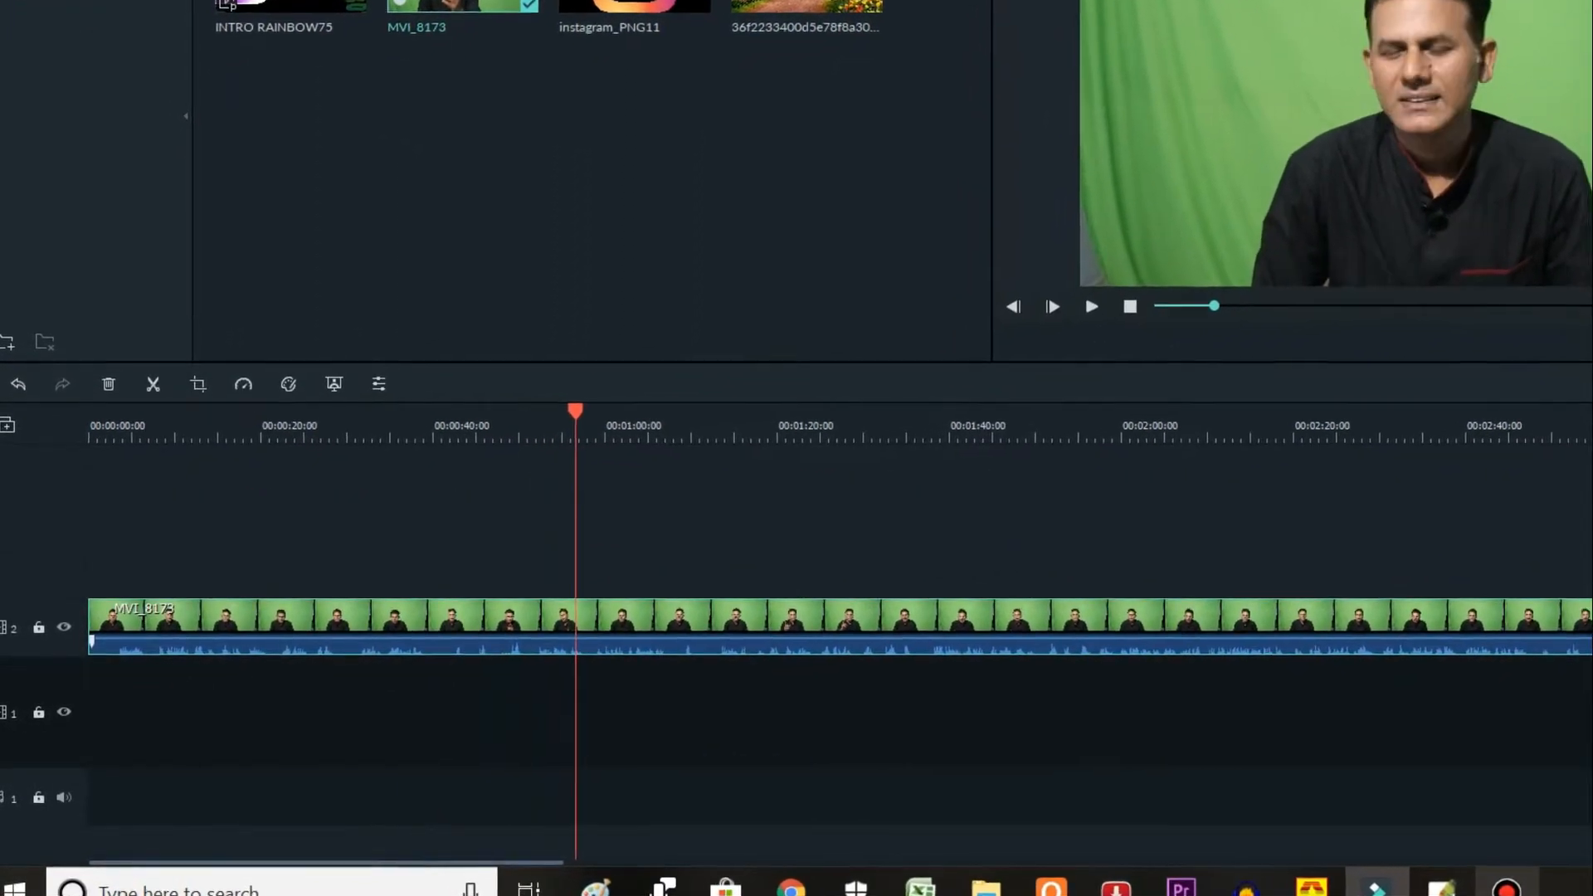
pyautogui.moveTo(635, 535)
pyautogui.mouseDown()
pyautogui.moveTo(680, 593)
pyautogui.moveTo(504, 702)
pyautogui.moveTo(117, 700)
pyautogui.mouseUp()
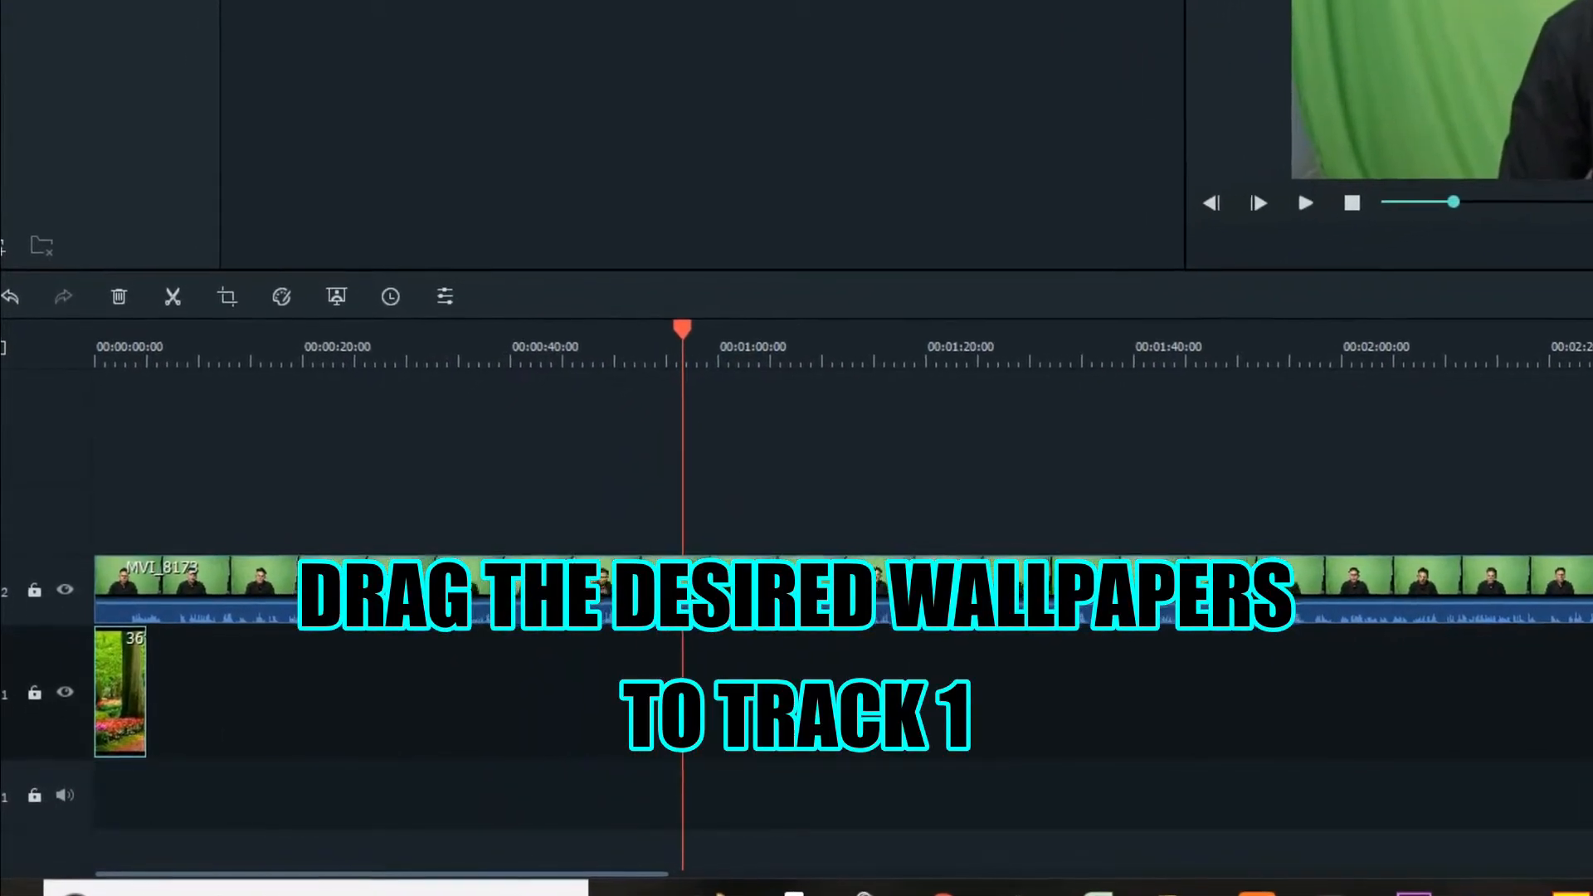
# Cut off the green-screen video after 00:00:56:17 and extend the forest wallpaper to the same end point.
pyautogui.hotkey('ctrl', 'b')
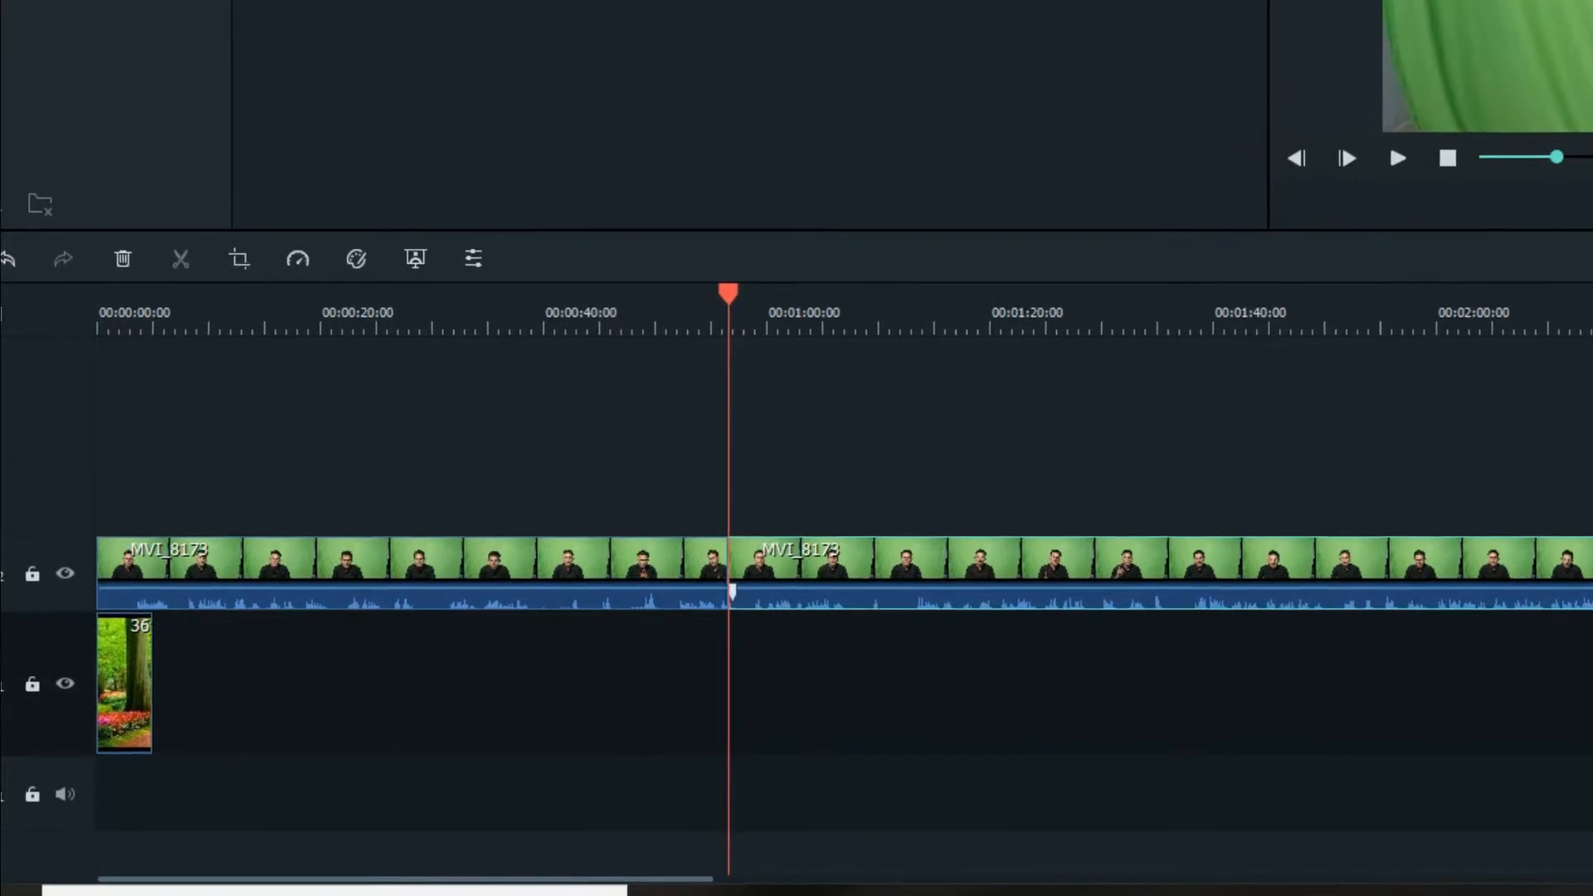
pyautogui.doubleClick(844, 591)
pyautogui.press('Delete')
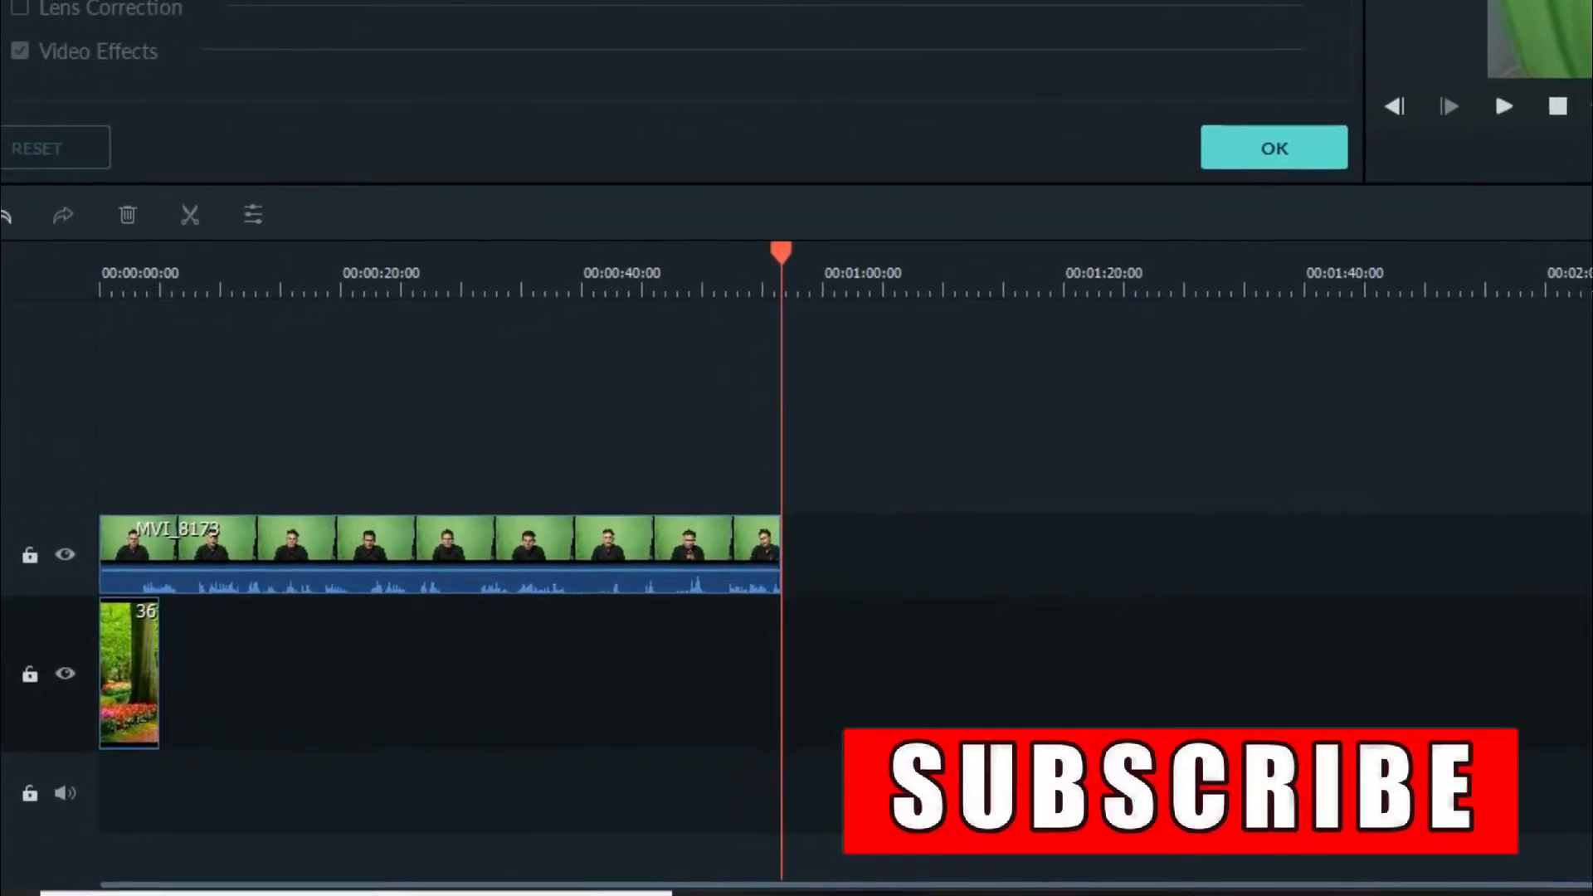
pyautogui.click(130, 672)
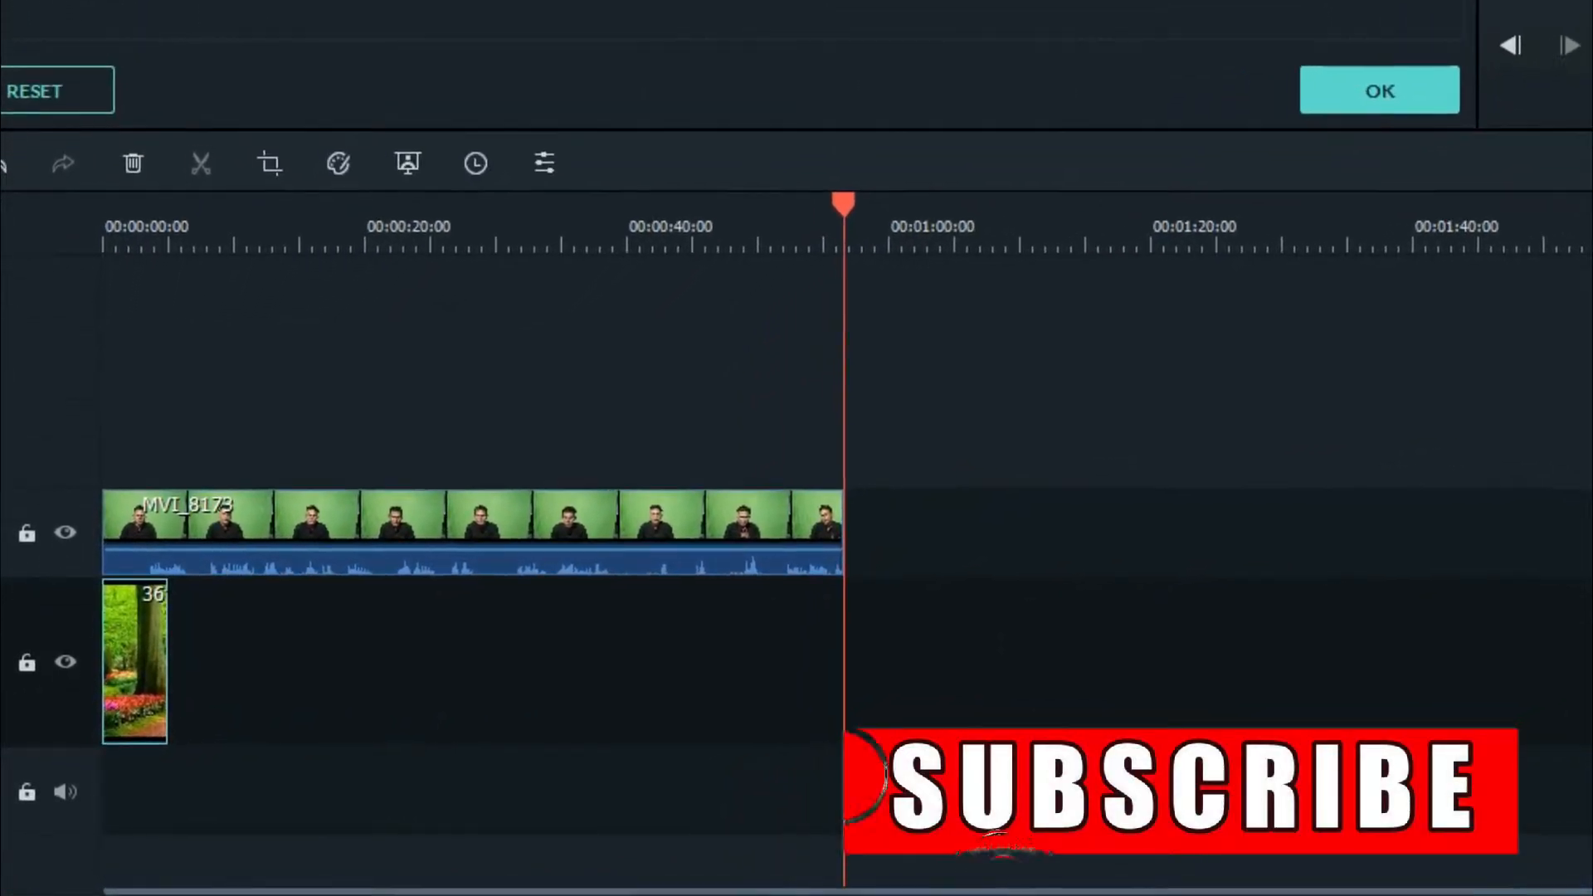
pyautogui.moveTo(169, 655); pyautogui.dragTo(940, 655)
# Crop the green-screen clip to 1707 x 960 so only the green backdrop surrounds the speaker.
pyautogui.click(522, 499)
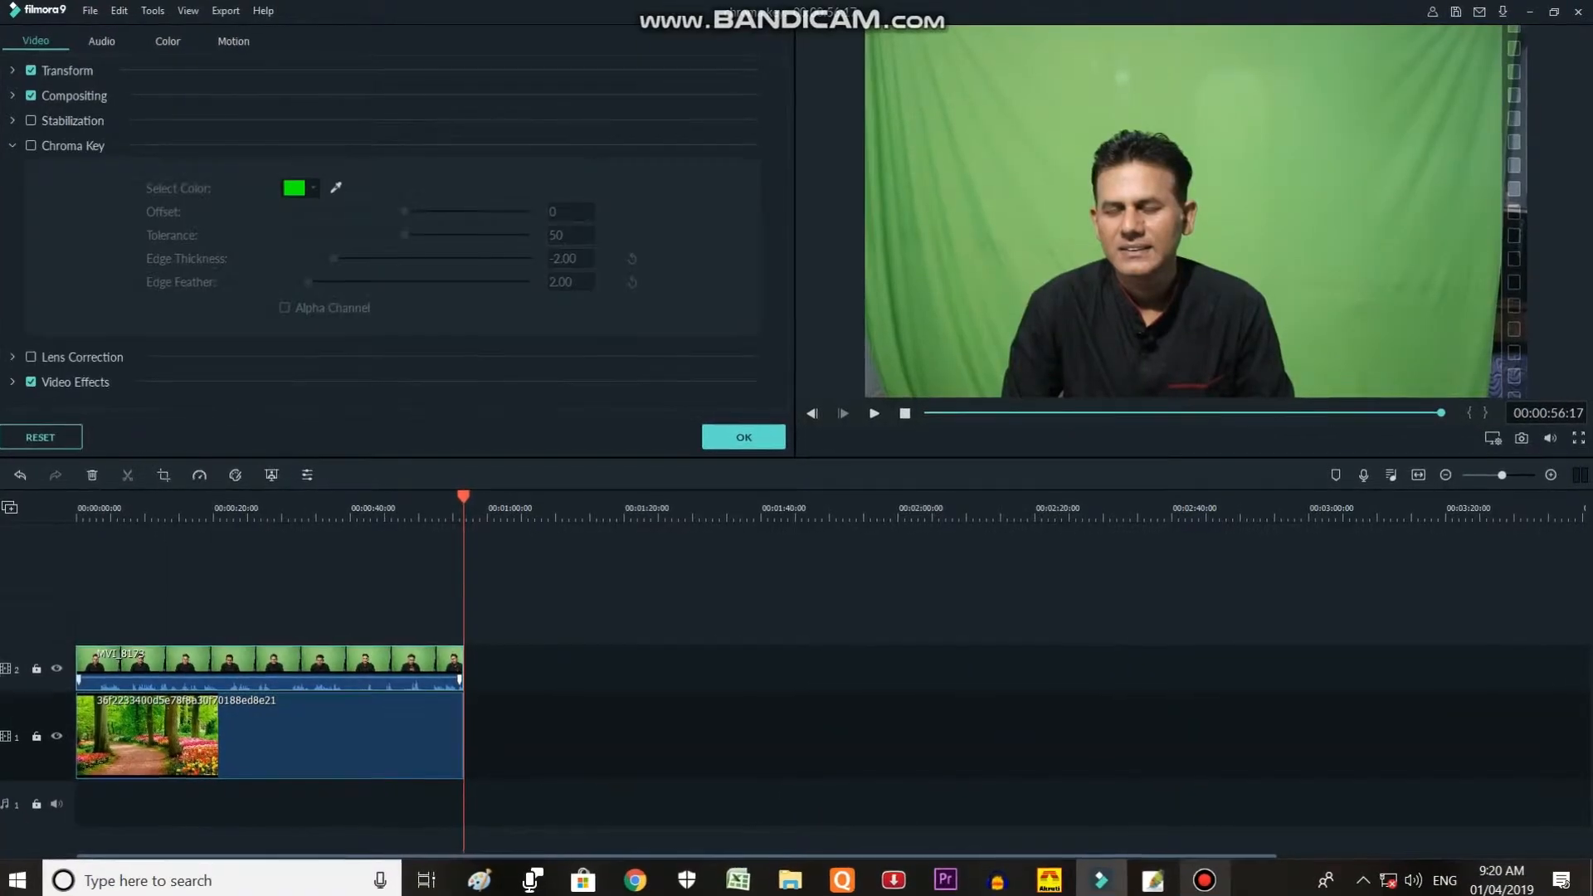
pyautogui.hotkey('alt', 'c')
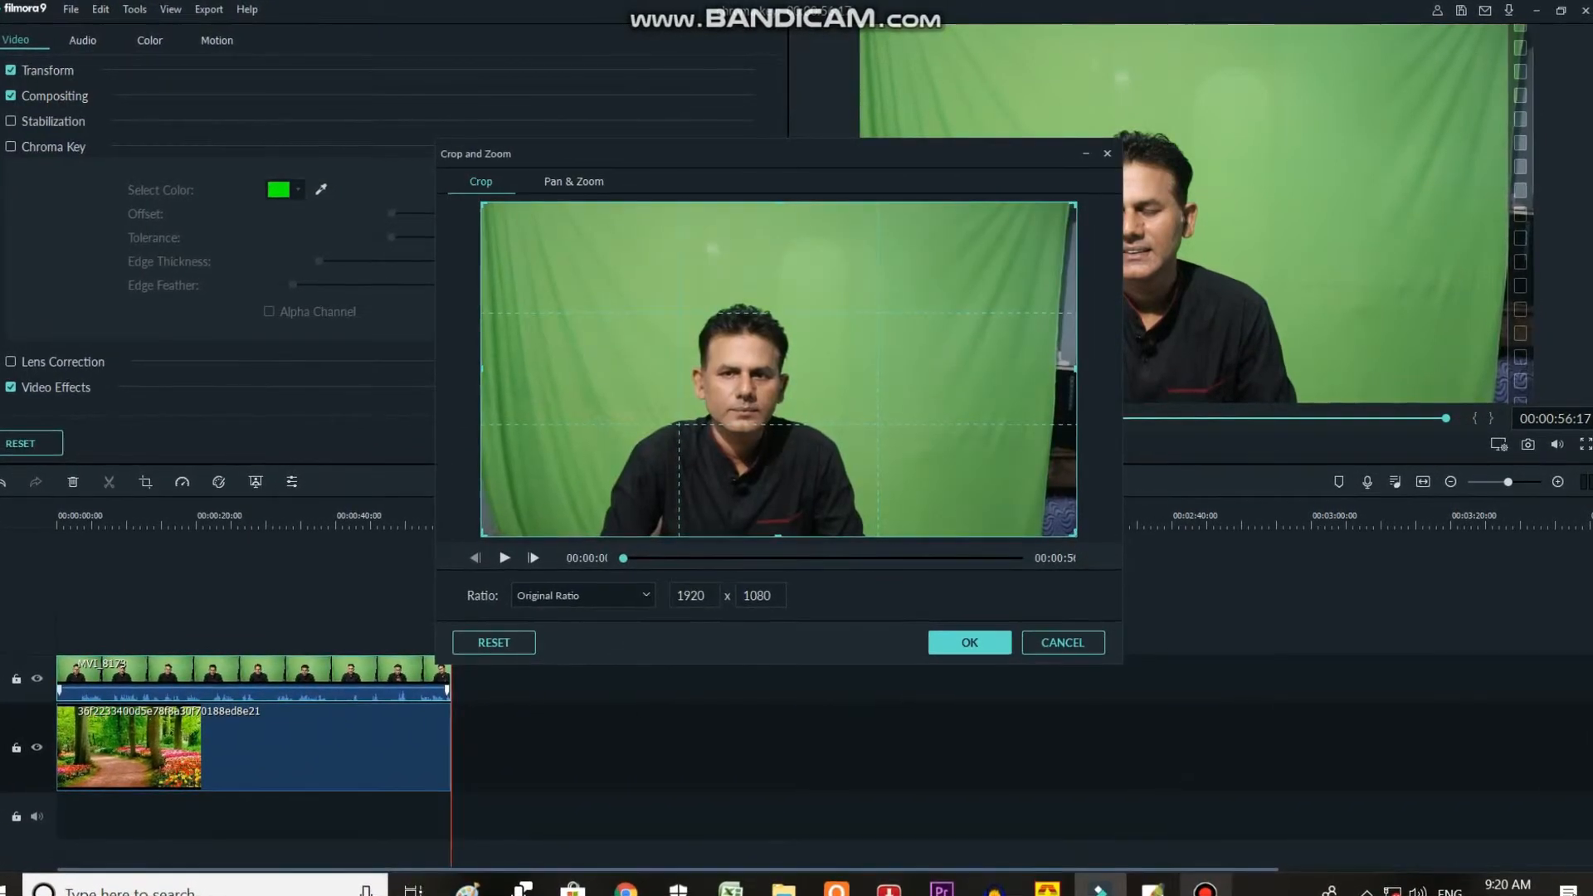
pyautogui.moveTo(481, 535); pyautogui.dragTo(502, 525)
pyautogui.moveTo(1073, 205); pyautogui.dragTo(1031, 231)
pyautogui.moveTo(757, 386); pyautogui.dragTo(760, 397)
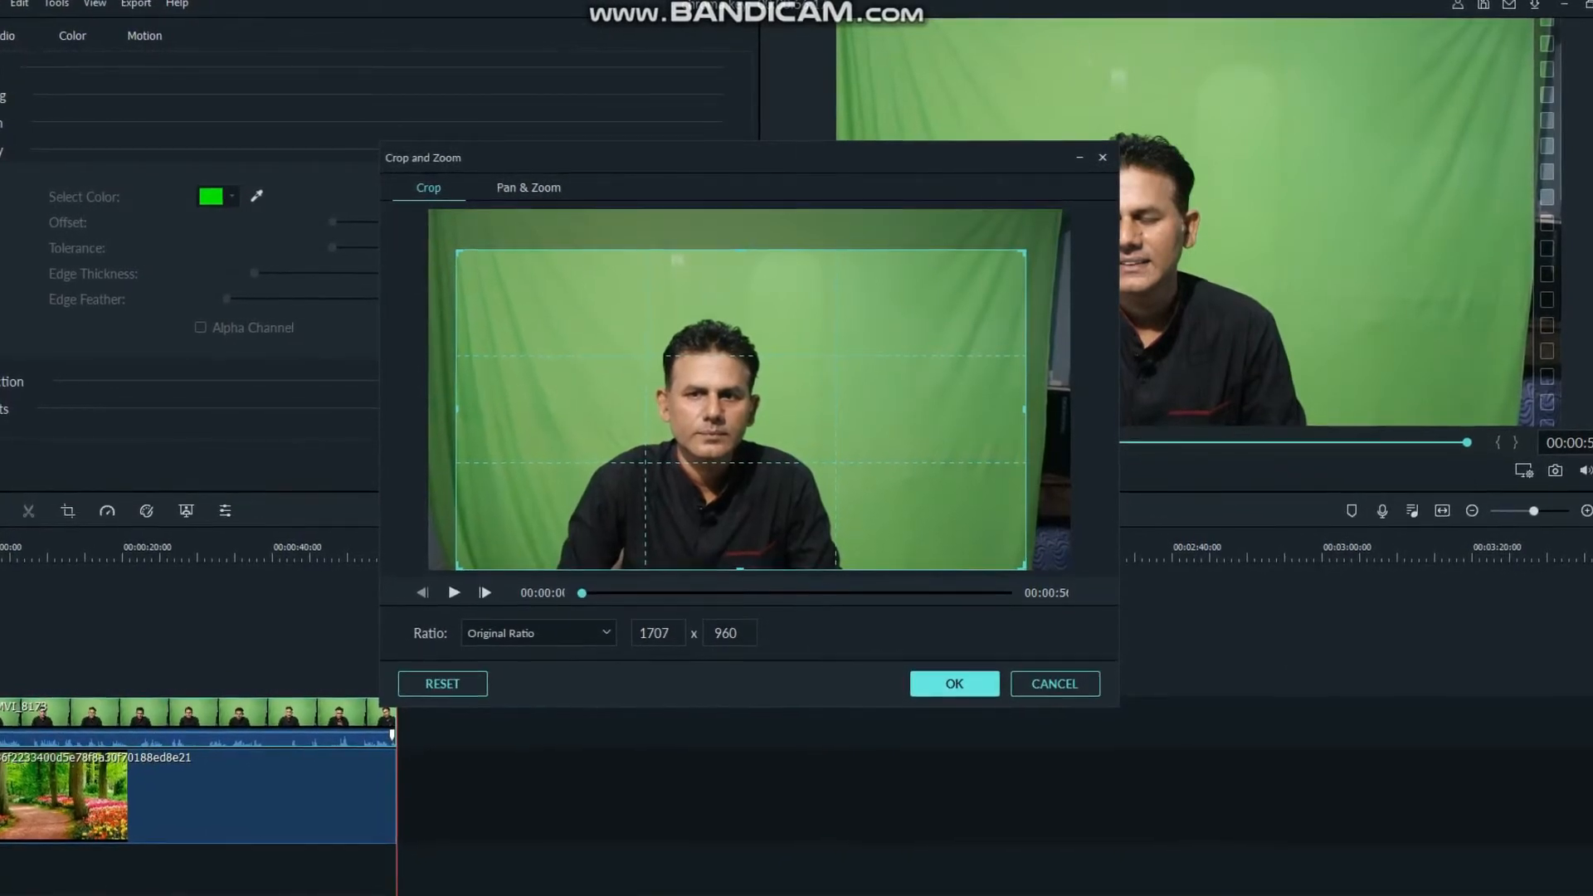
pyautogui.click(954, 683)
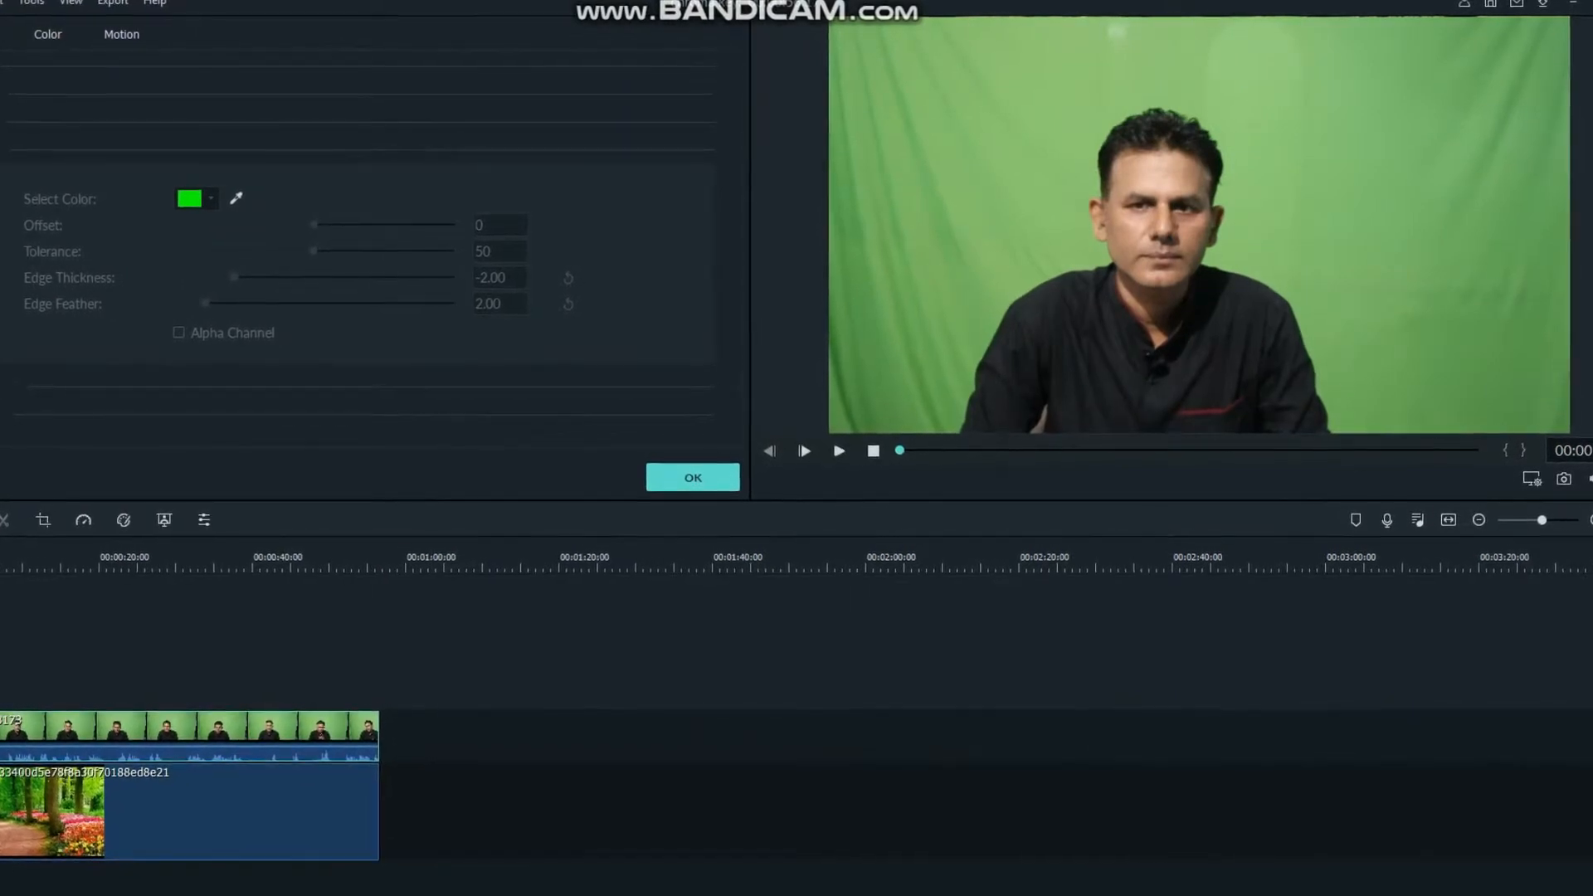
# Set the green-screen clip's chroma key offset to 60 and its tolerance to 52.
pyautogui.press('space')
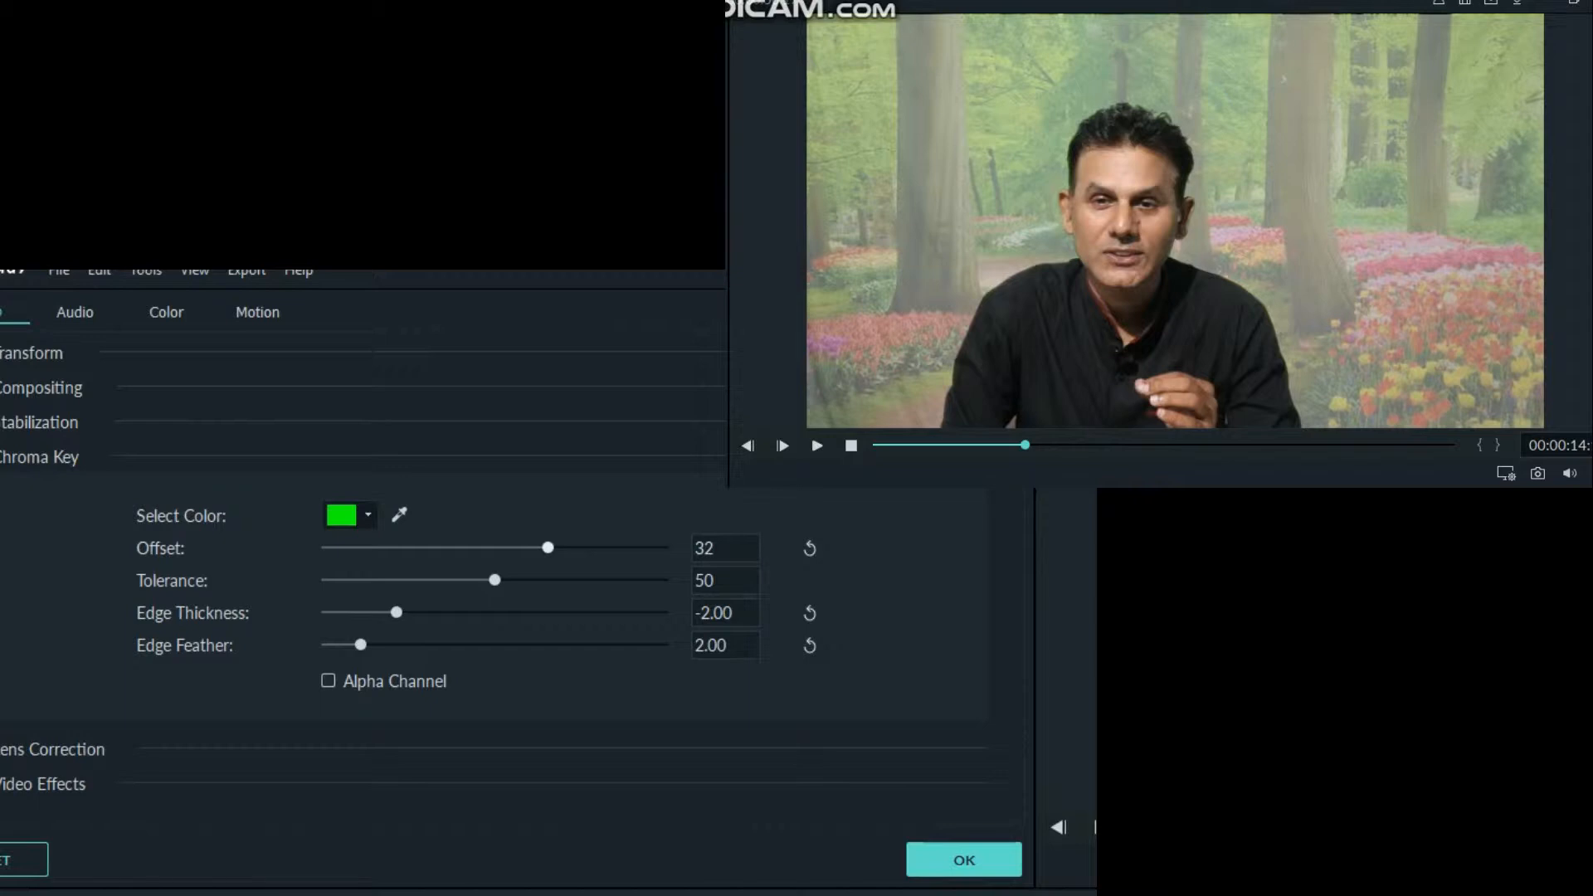
pyautogui.moveTo(556, 548); pyautogui.dragTo(566, 547)
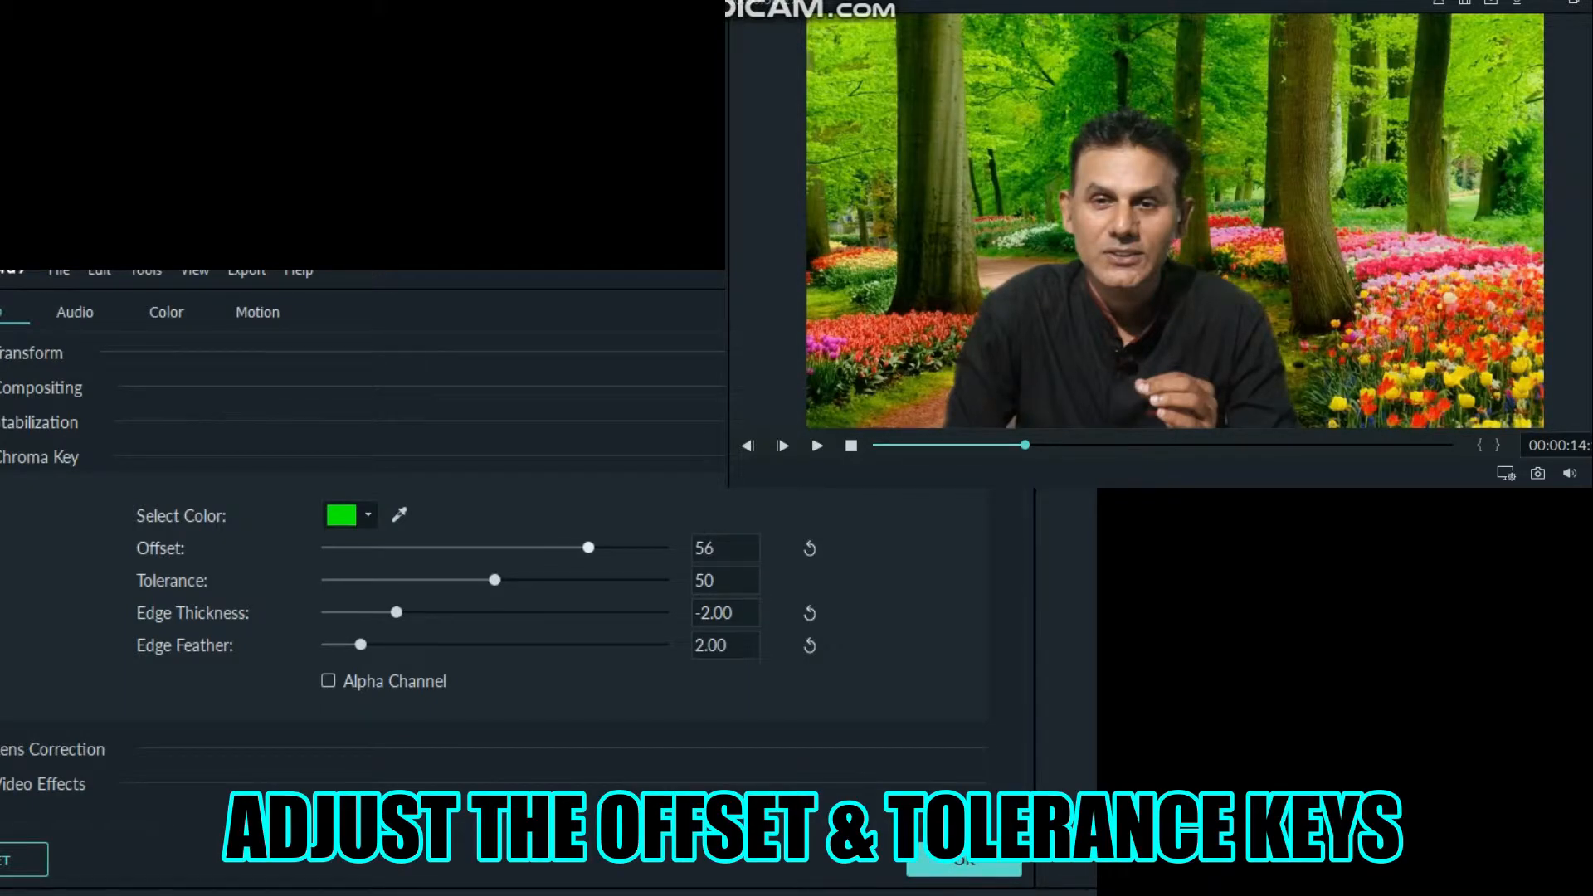
pyautogui.moveTo(588, 548); pyautogui.dragTo(594, 547)
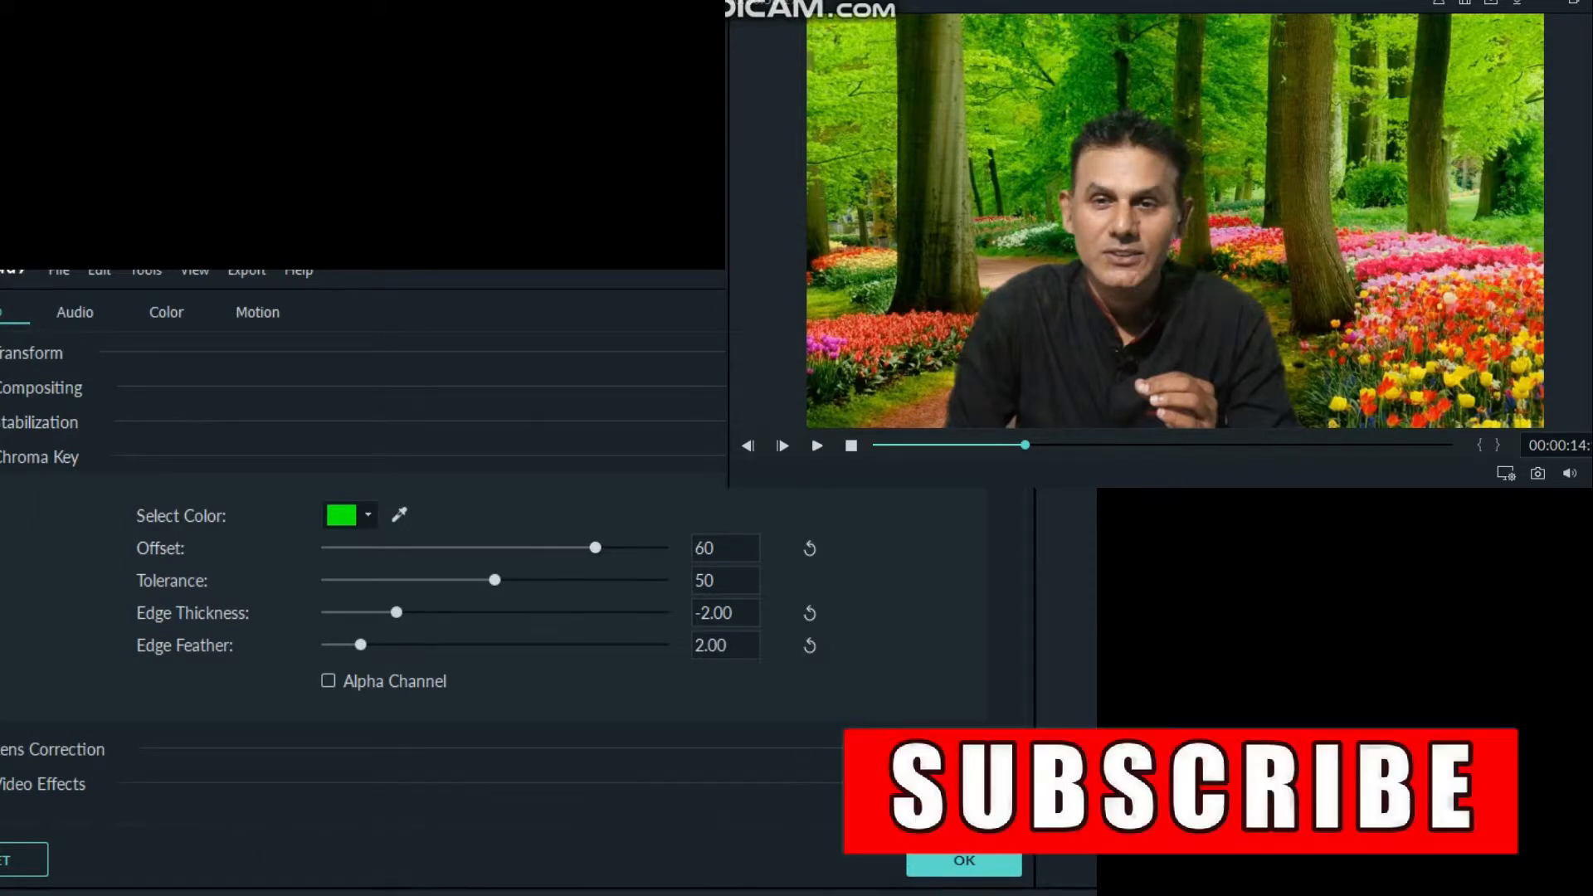
pyautogui.moveTo(494, 580); pyautogui.dragTo(545, 580)
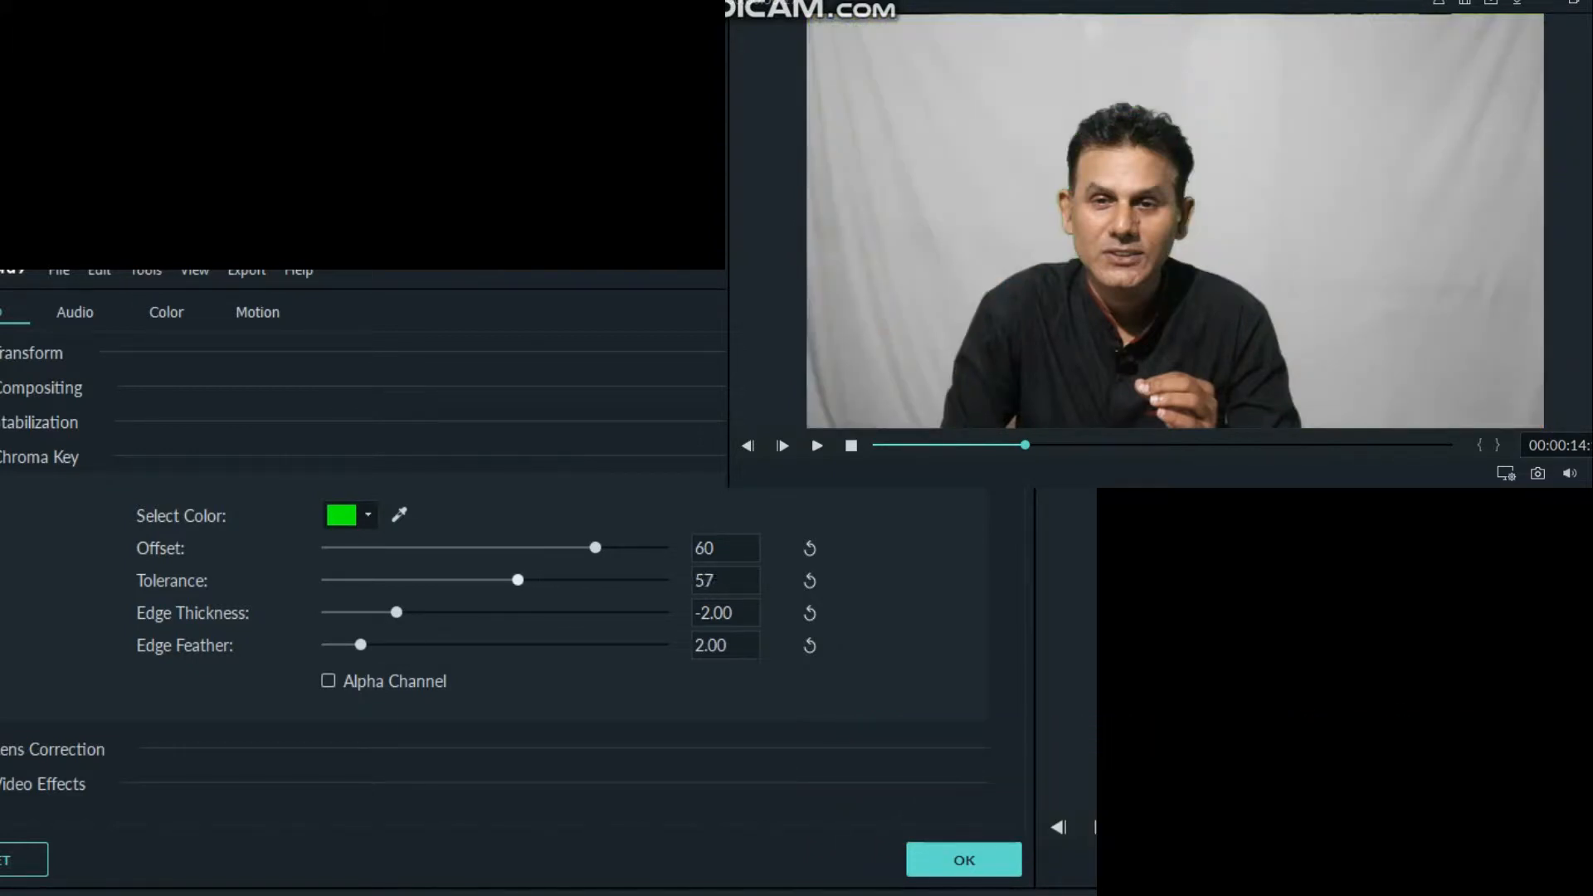
pyautogui.moveTo(512, 580); pyautogui.dragTo(503, 580)
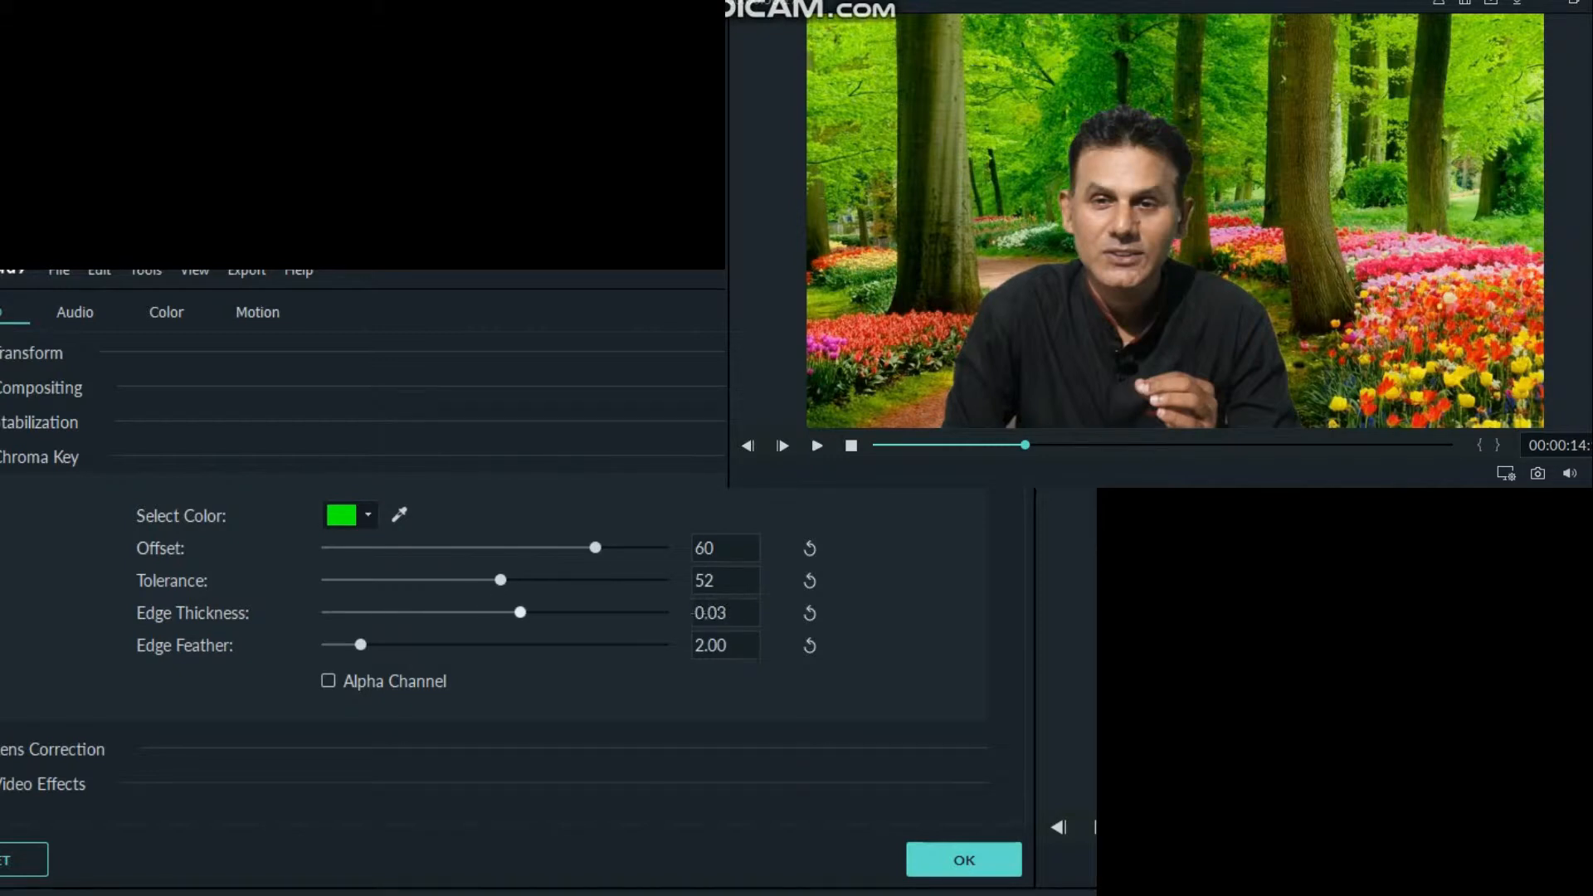
# Fine-tune the chroma key's edge thickness for a clean outline around the speaker.
pyautogui.moveTo(473, 613); pyautogui.dragTo(517, 612)
pyautogui.moveTo(379, 612); pyautogui.dragTo(367, 613)
pyautogui.moveTo(535, 612); pyautogui.dragTo(483, 612)
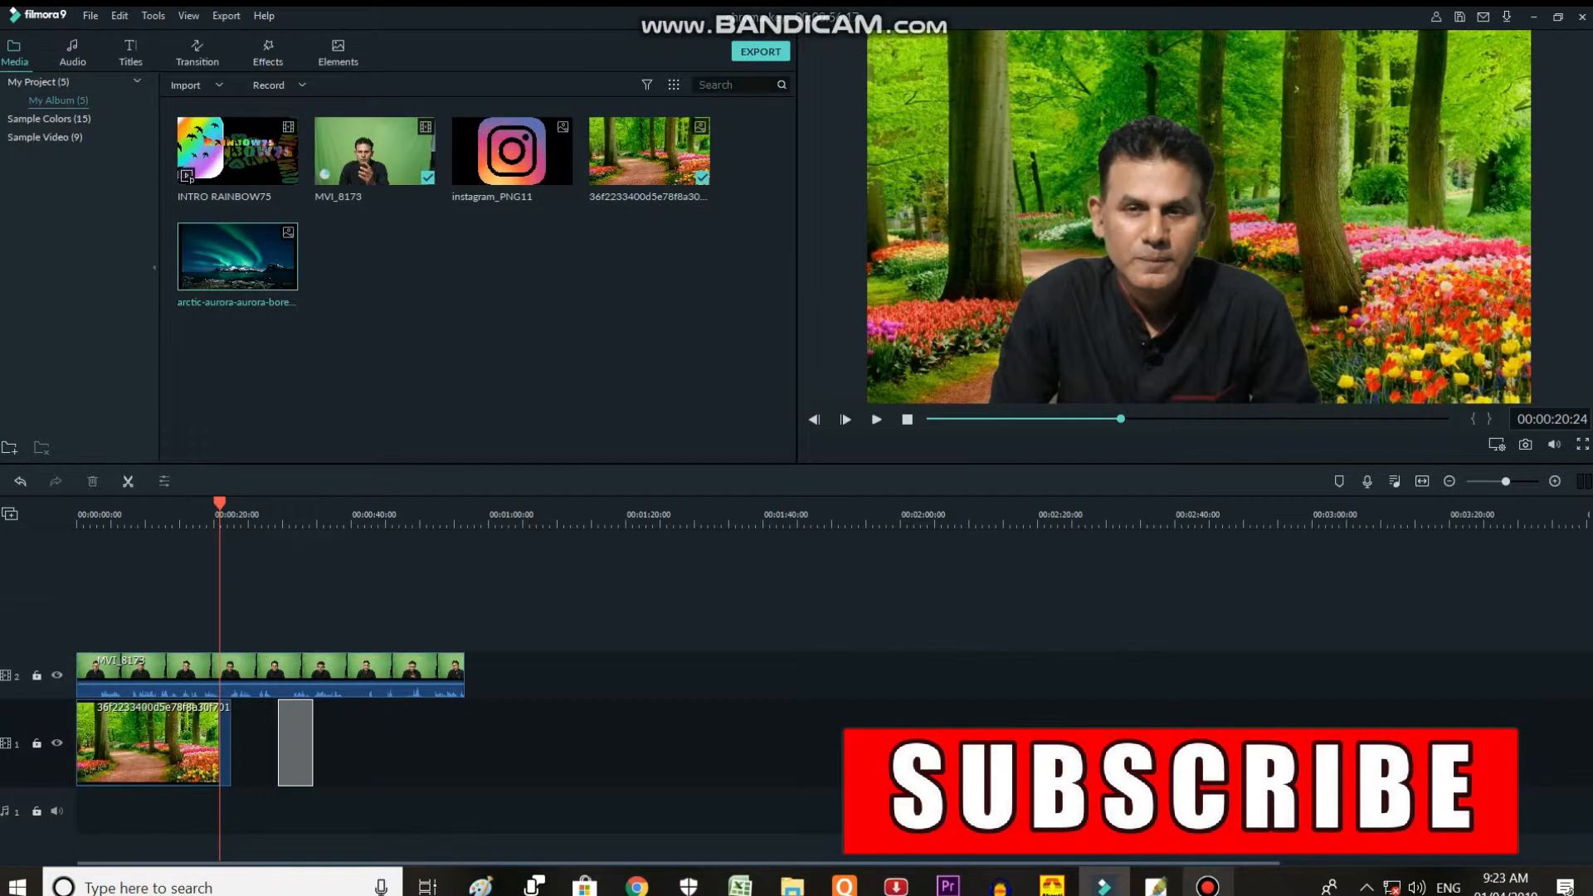
# Fill the rest of track 1 with the aurora wallpaper followed by the blossom wallpaper, extended to the end of the green-screen video.
pyautogui.moveTo(295, 742); pyautogui.dragTo(364, 743)
pyautogui.doubleClick(166, 743)
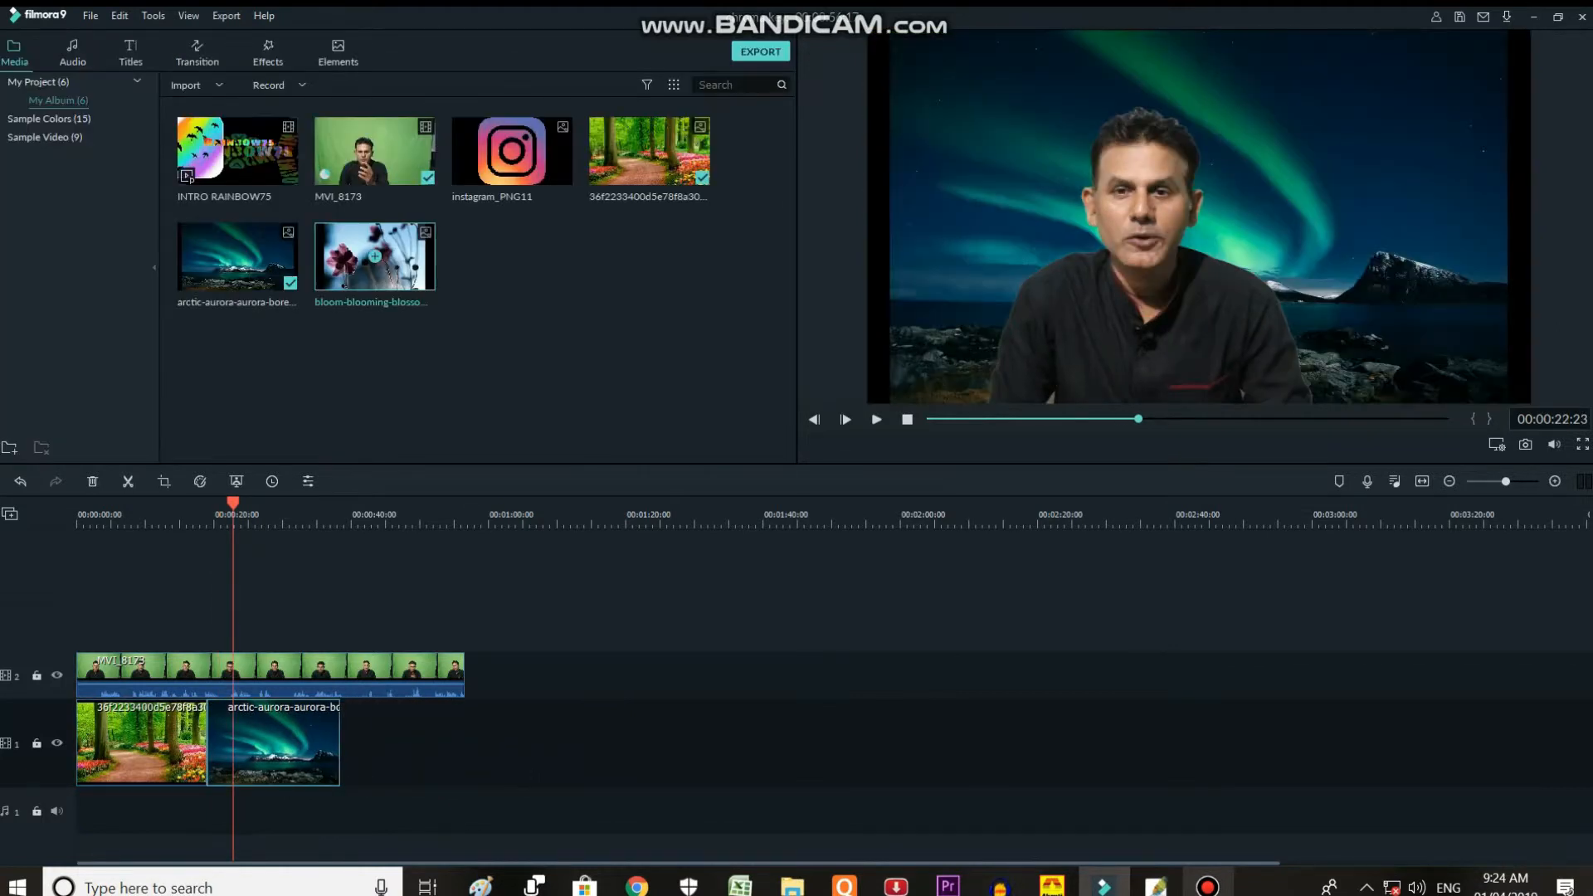
pyautogui.moveTo(375, 256); pyautogui.dragTo(356, 743)
pyautogui.click(436, 741)
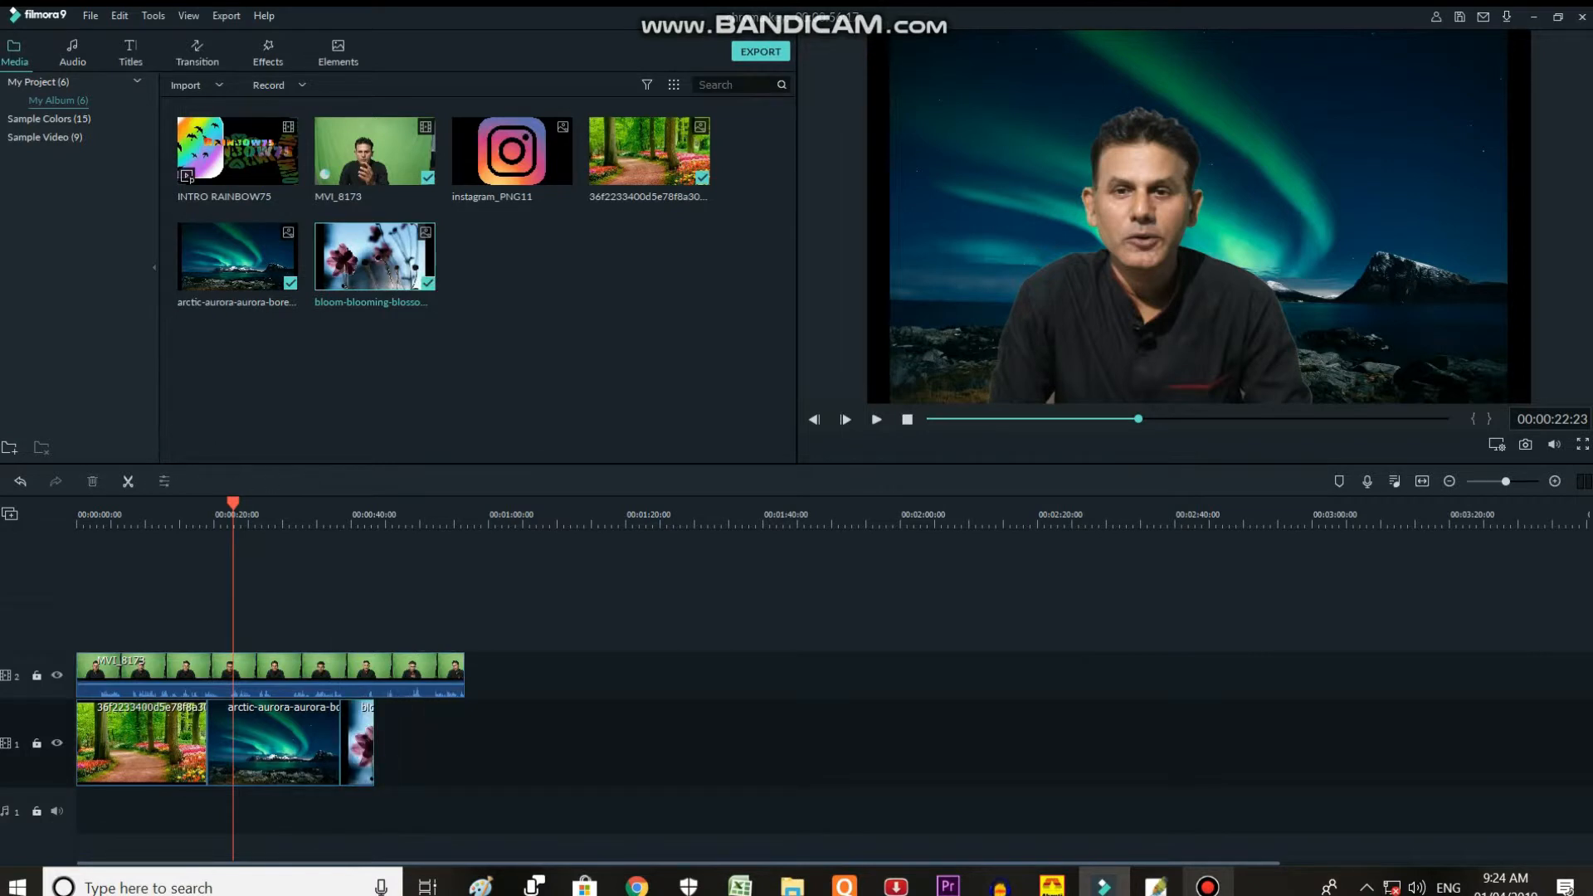
pyautogui.click(368, 743)
pyautogui.moveTo(365, 743); pyautogui.dragTo(463, 742)
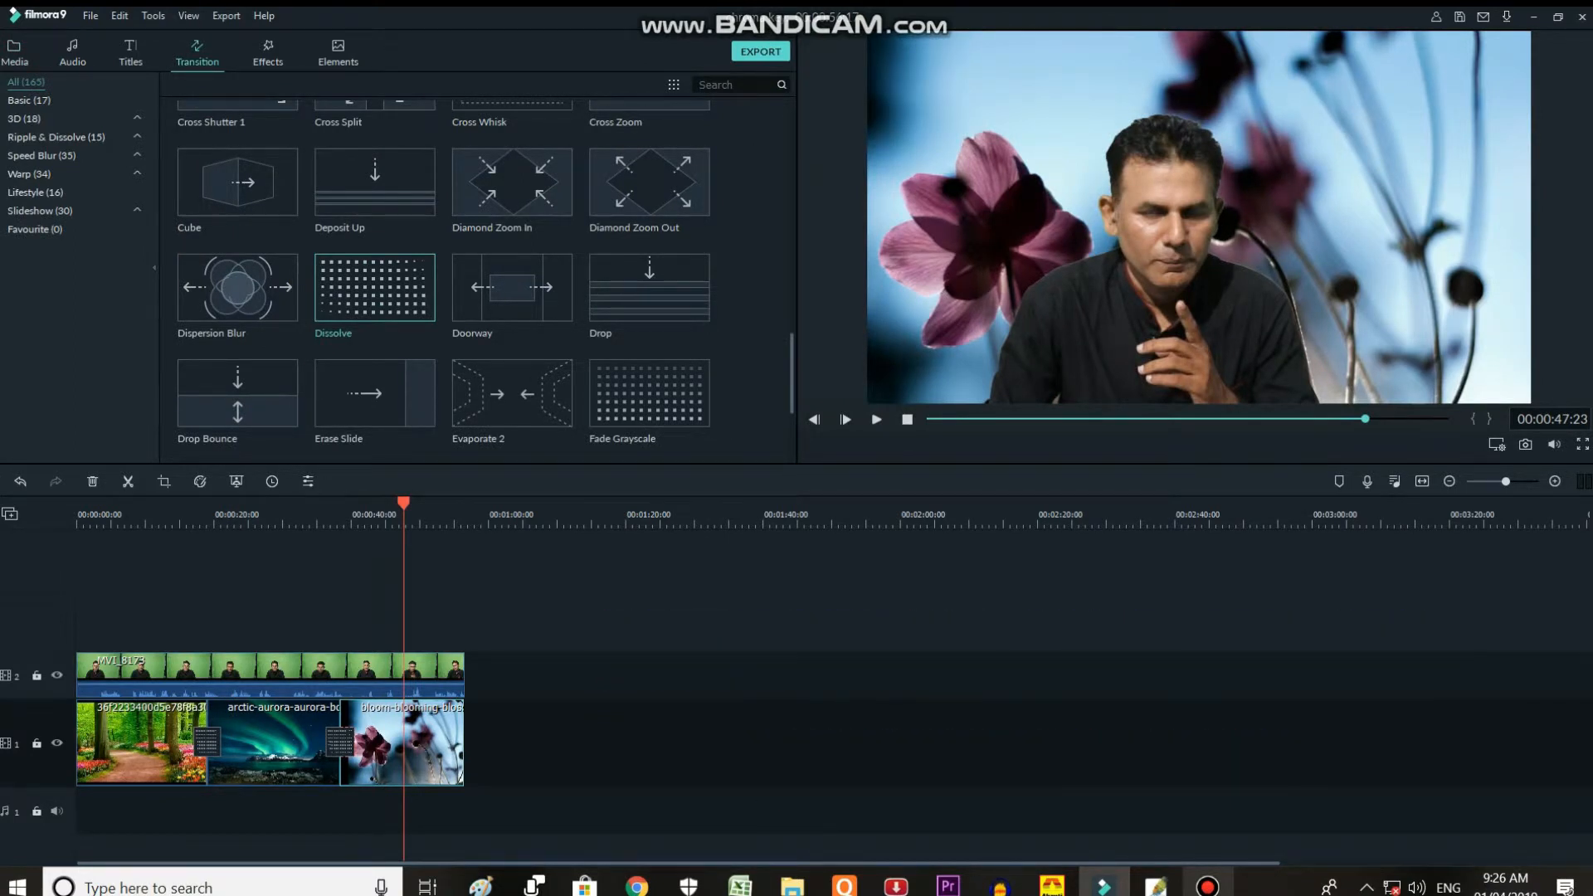
# Save the project.
pyautogui.hotkey('ctrl', 's')
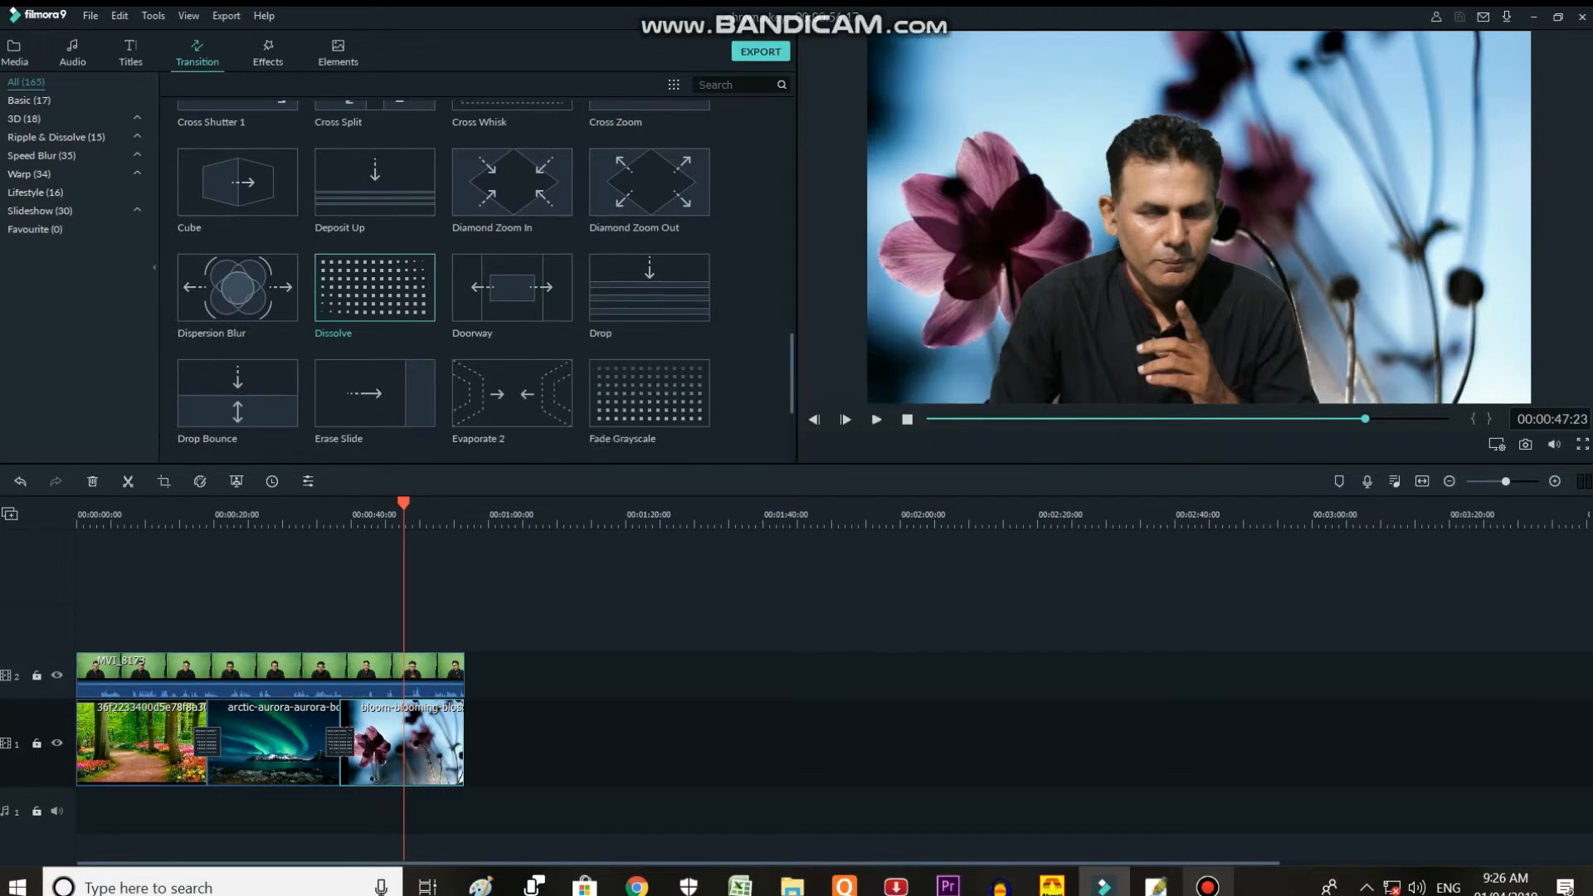